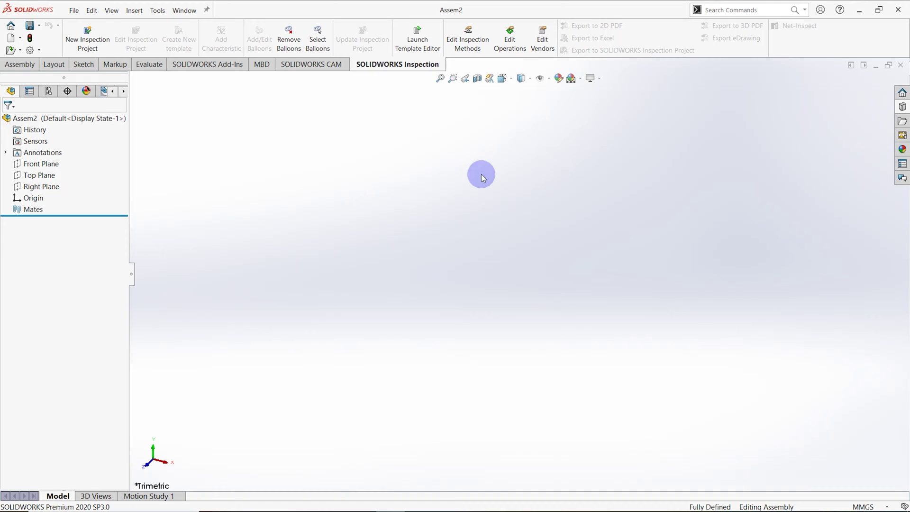
# - Insert a Spur Gear into the assembly from the Toolbox ANSI Metric Power Transmission gears
pyautogui.click(902, 108)
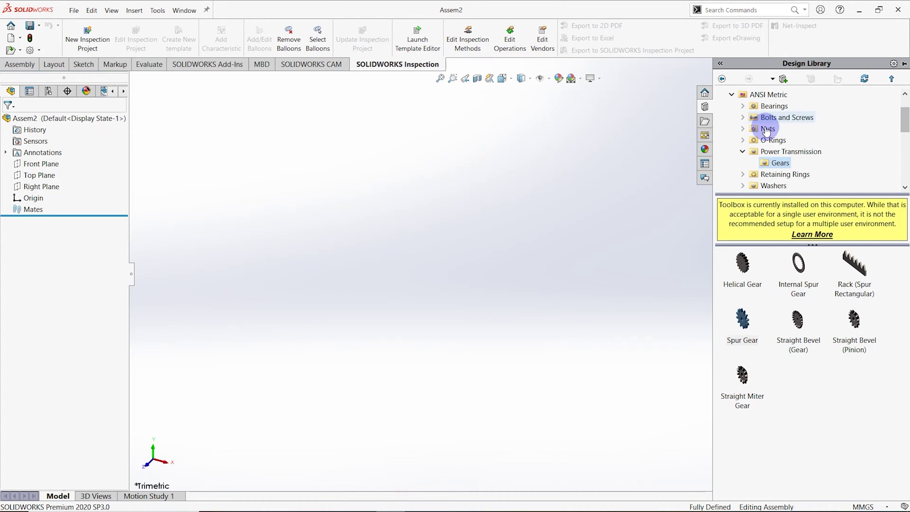
pyautogui.click(761, 95)
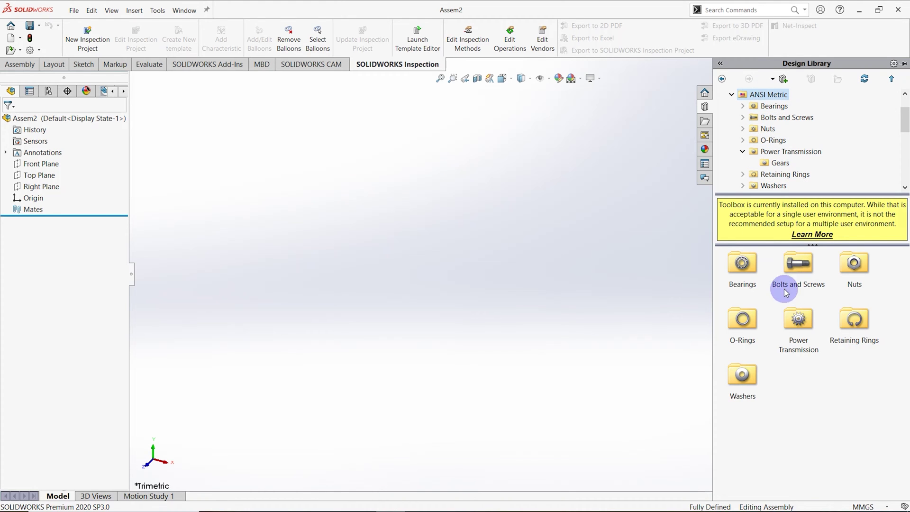
pyautogui.doubleClick(796, 320)
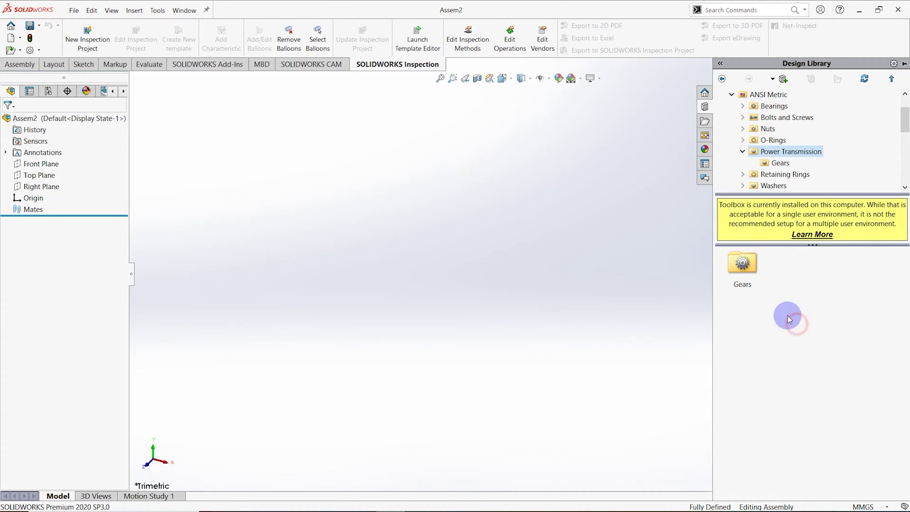
pyautogui.doubleClick(749, 271)
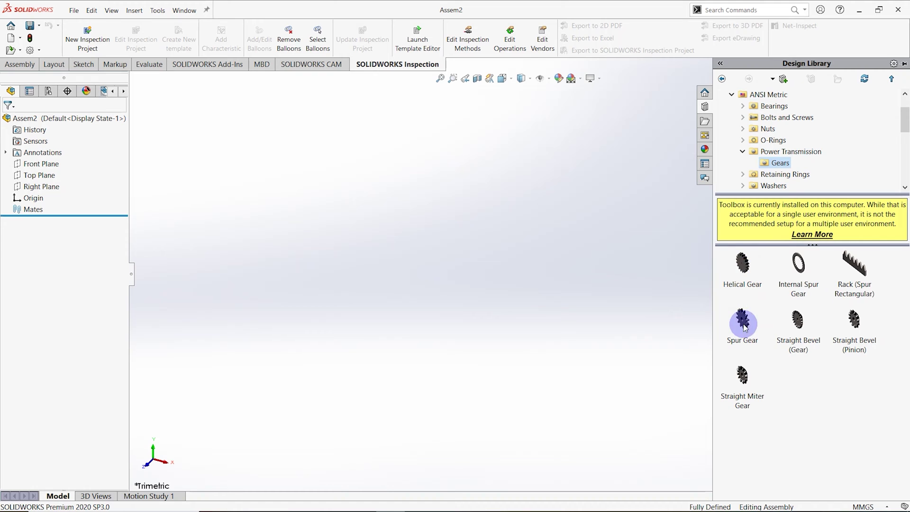
pyautogui.moveTo(735, 325); pyautogui.dragTo(507, 249)
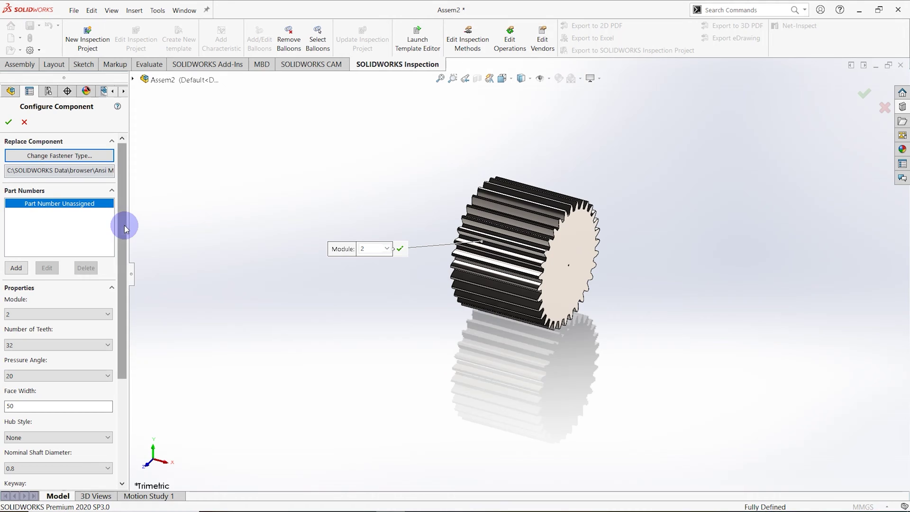
# - Accept a single spur gear with module 2, 32 teeth, pressure angle 20, face width 50, shaft diameter 0.8, and no hub or keyway
pyautogui.scroll(-3, 122, 229)
pyautogui.scroll(3, 121, 229)
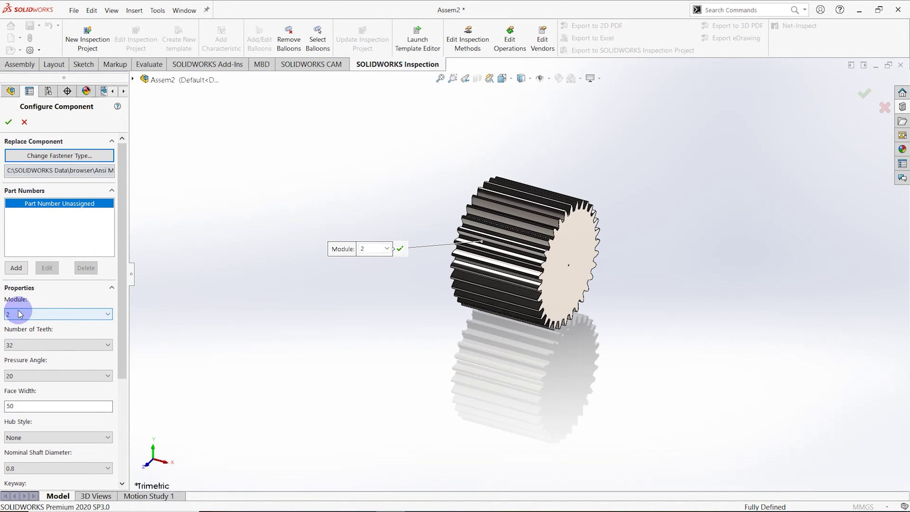
pyautogui.click(26, 345)
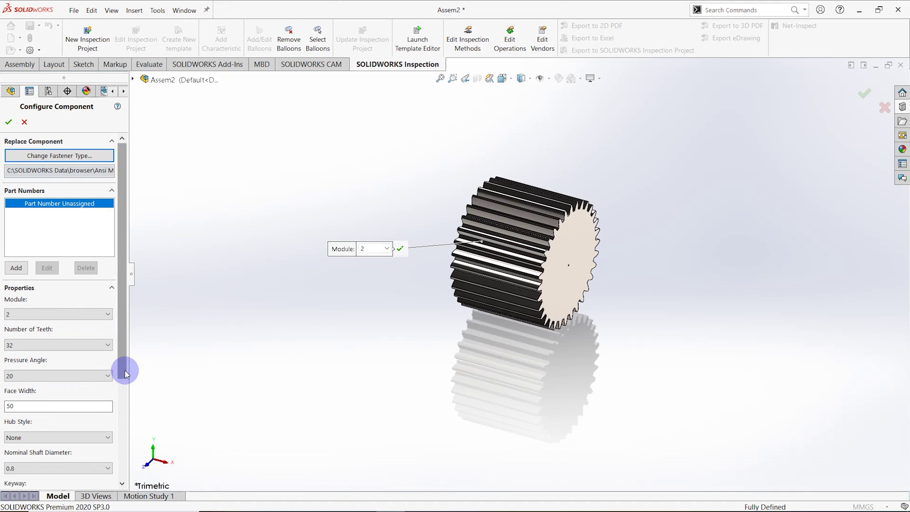
pyautogui.moveTo(122, 367); pyautogui.dragTo(107, 411)
pyautogui.click(25, 377)
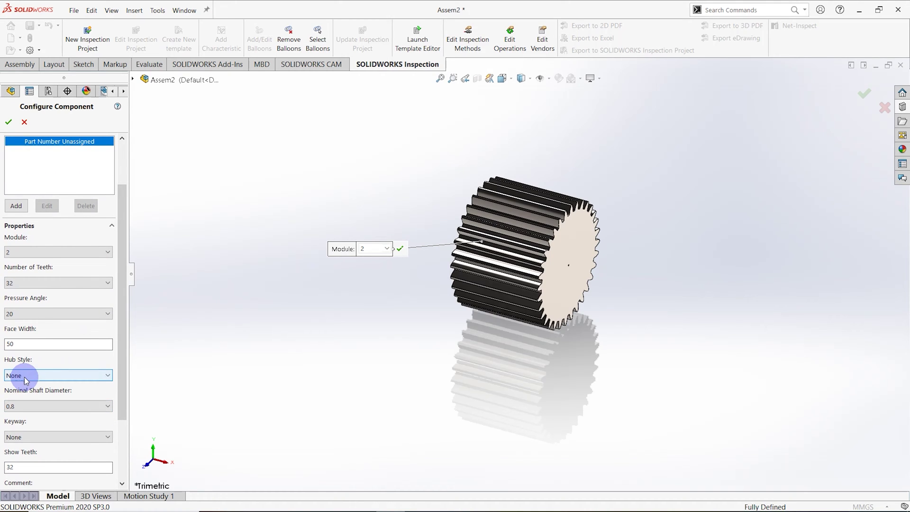
pyautogui.click(21, 406)
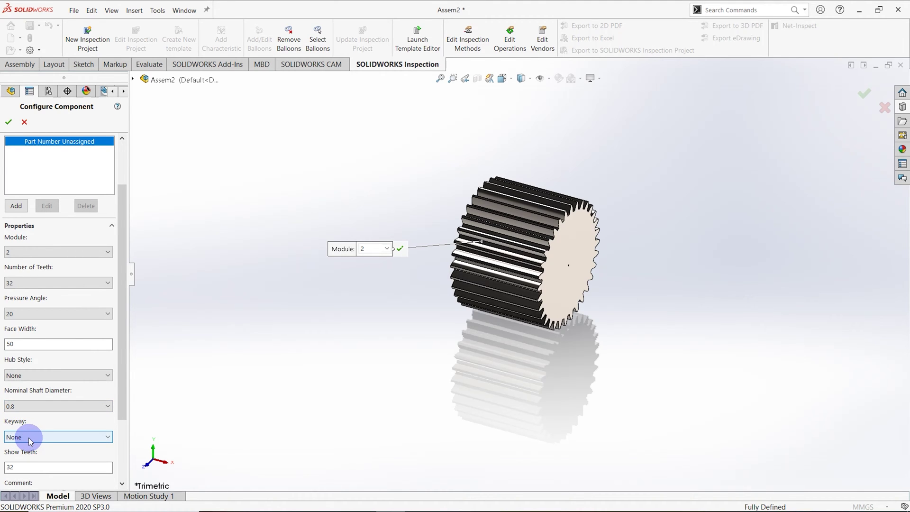
pyautogui.moveTo(122, 422); pyautogui.dragTo(122, 379)
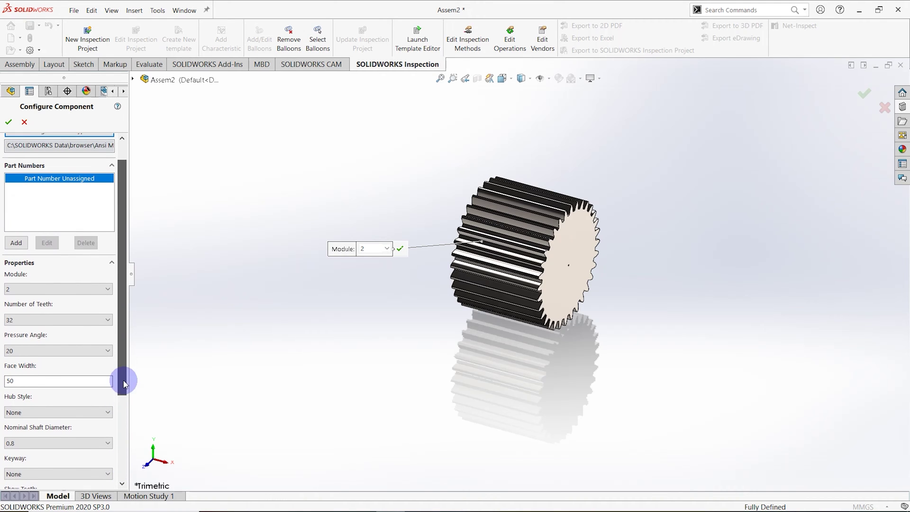
pyautogui.click(10, 125)
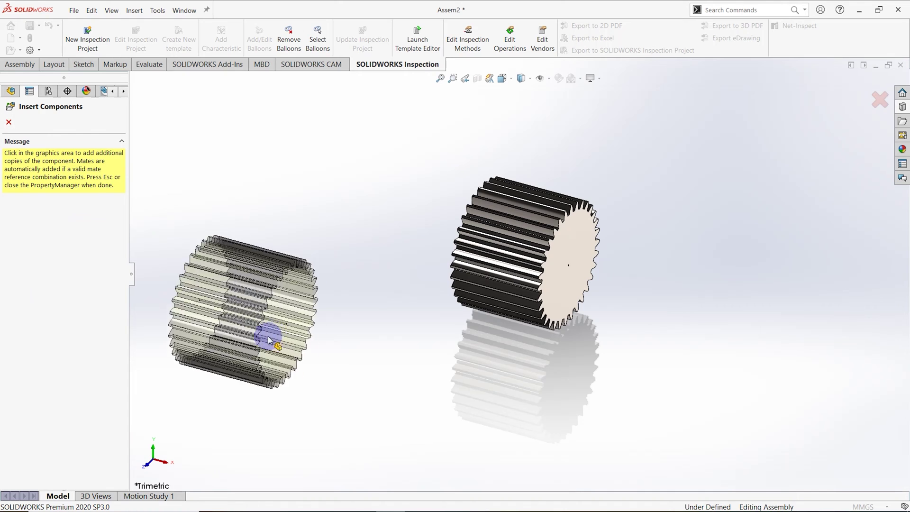
pyautogui.press('Escape')
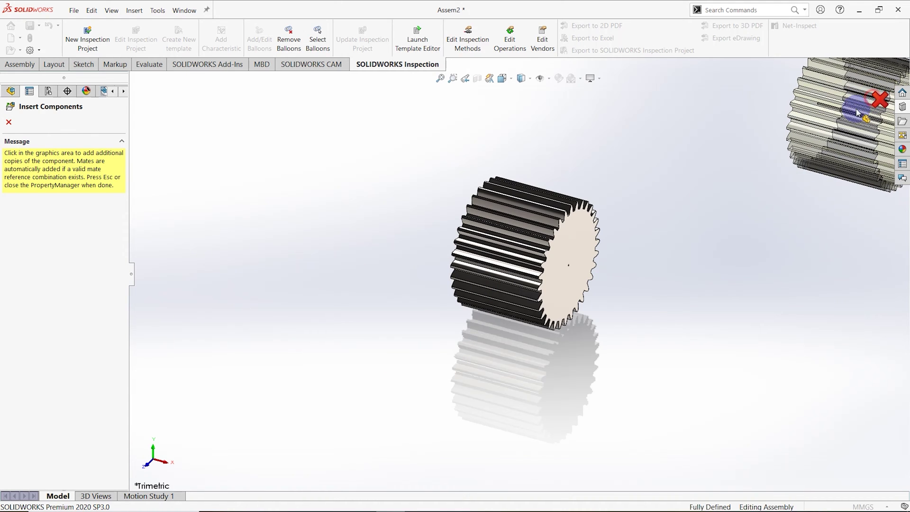
# - Float the fixed spur gear and move it freely away from its inserted position
pyautogui.moveTo(615, 255); pyautogui.dragTo(573, 272, button='middle')
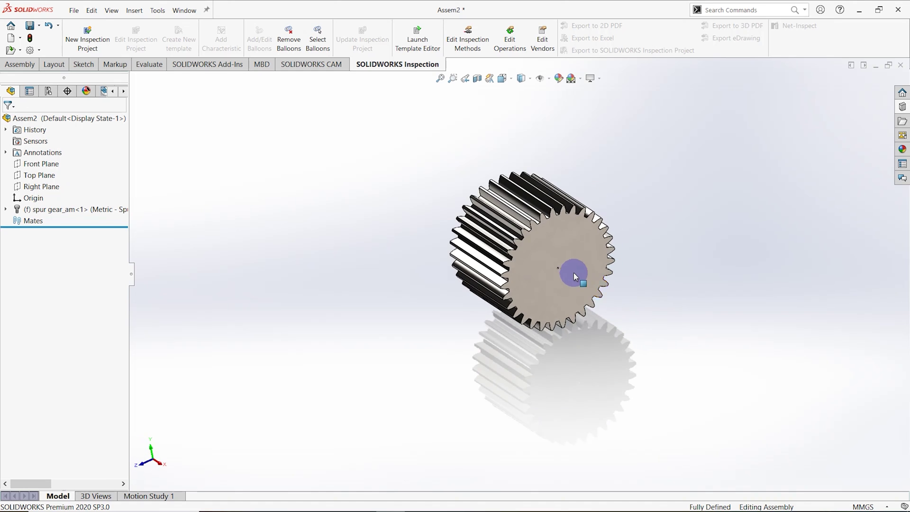
pyautogui.rightClick(563, 248)
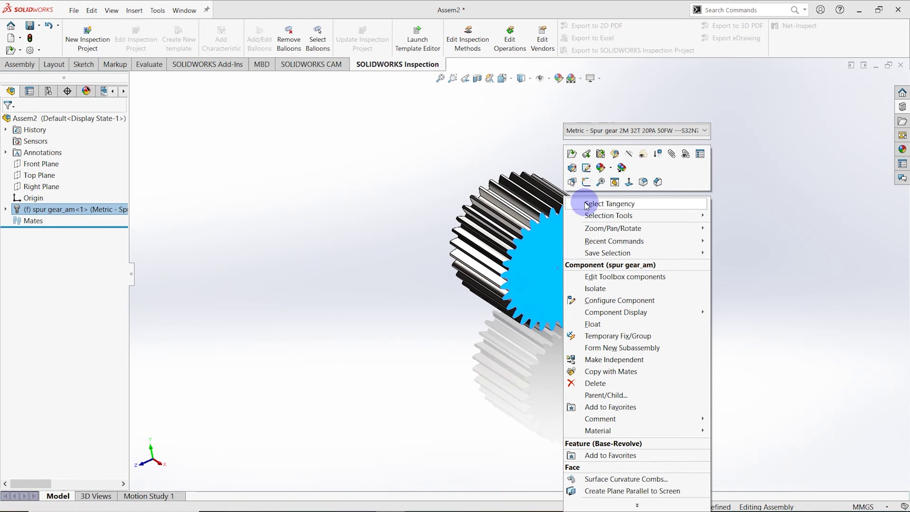
pyautogui.click(597, 326)
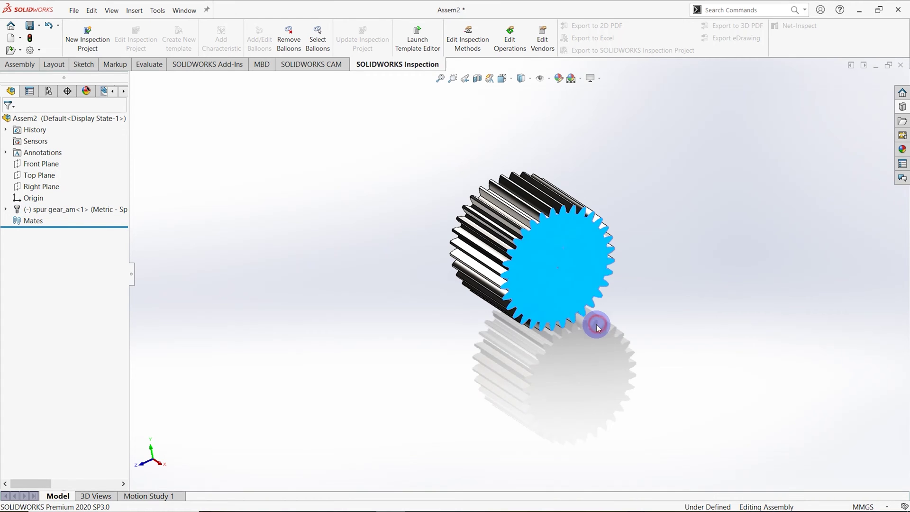
pyautogui.moveTo(574, 248); pyautogui.dragTo(441, 189)
pyautogui.moveTo(596, 257); pyautogui.dragTo(480, 229)
pyautogui.click(374, 285)
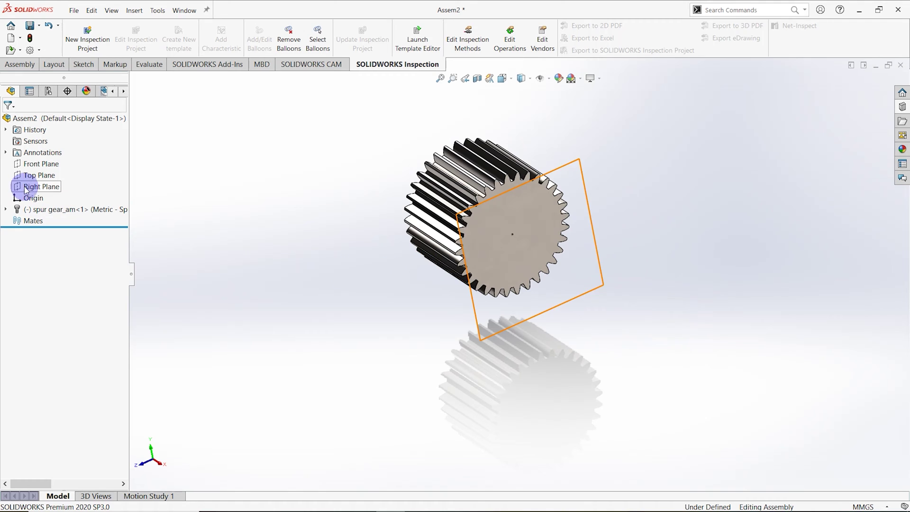
# - Add a coincident mate between the spur gear's Plane1 and the assembly's Front Plane
pyautogui.click(32, 65)
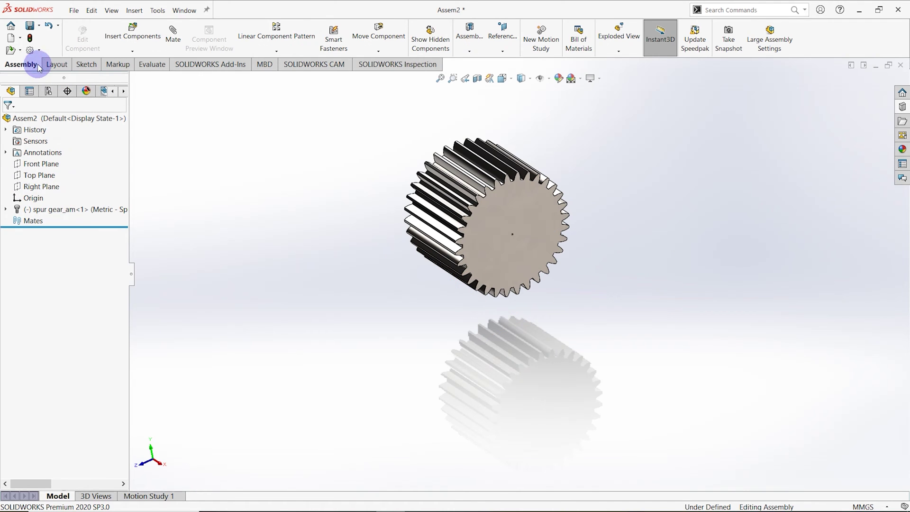
pyautogui.click(173, 35)
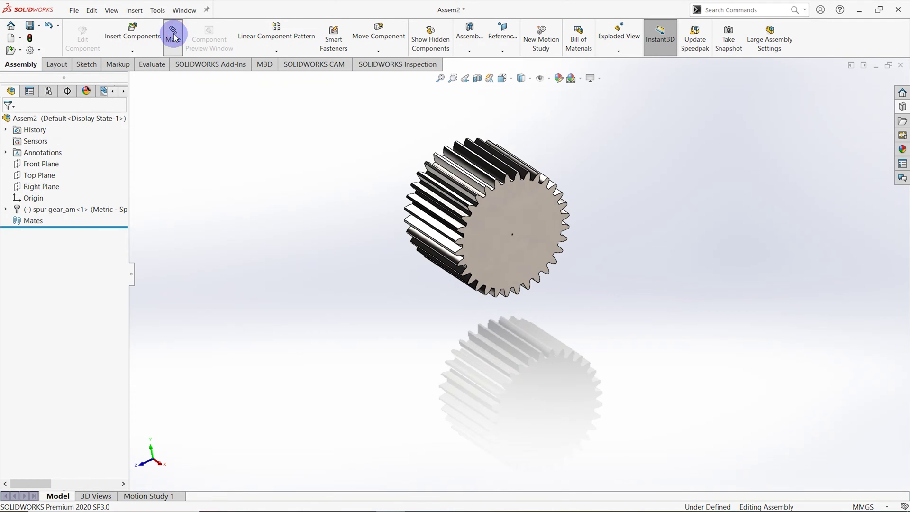
pyautogui.click(142, 169)
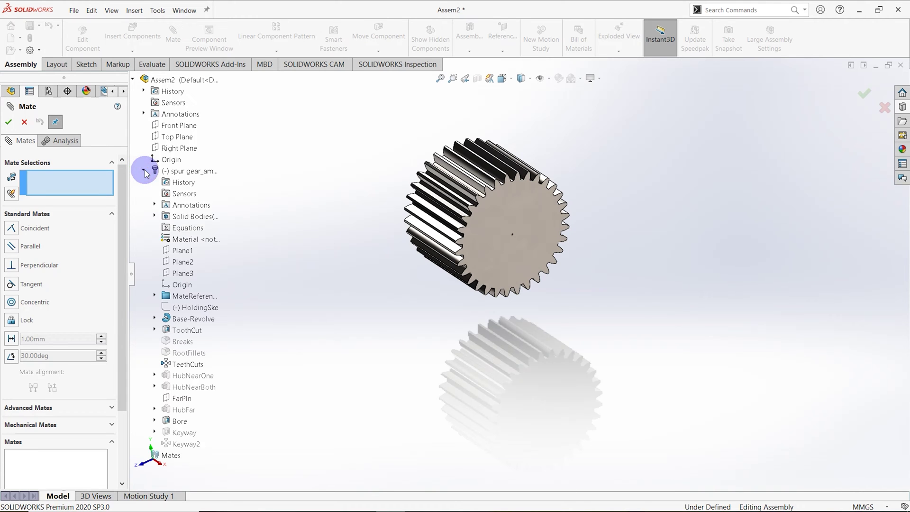
pyautogui.click(182, 250)
pyautogui.moveTo(322, 279); pyautogui.dragTo(305, 270, button='middle')
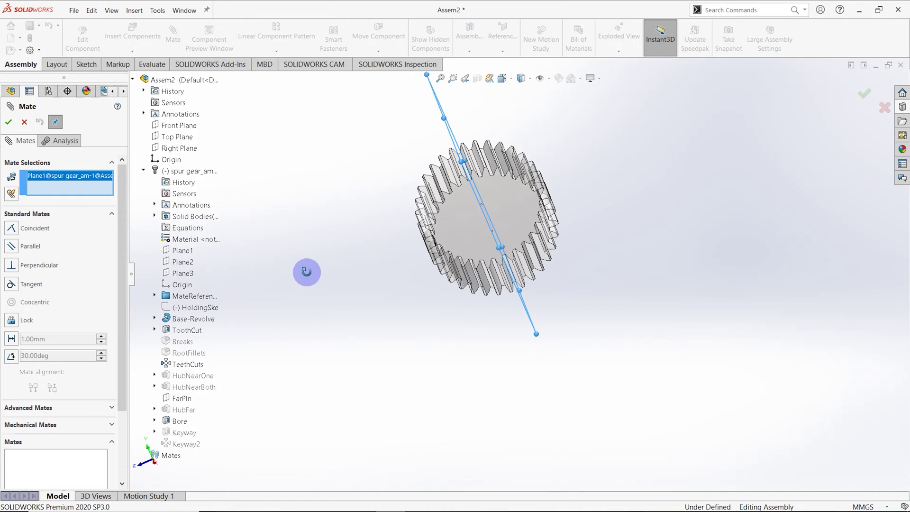
pyautogui.click(173, 129)
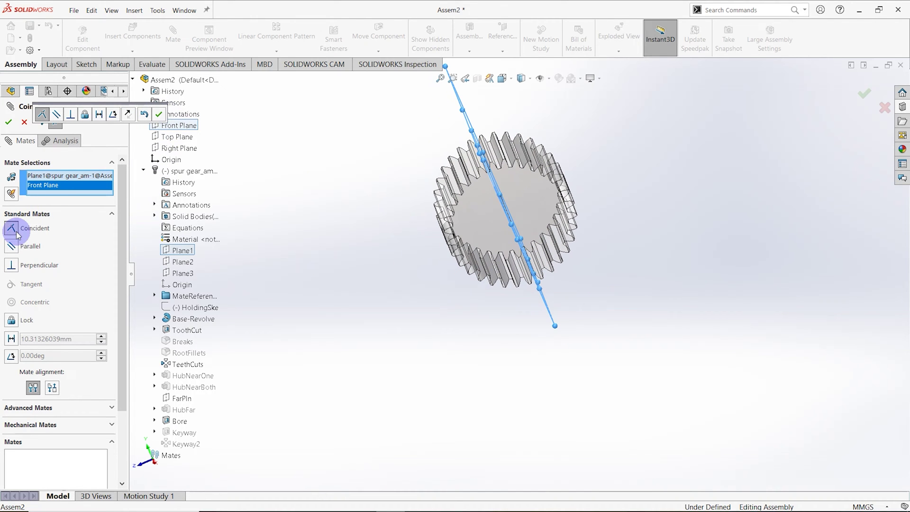
pyautogui.click(158, 116)
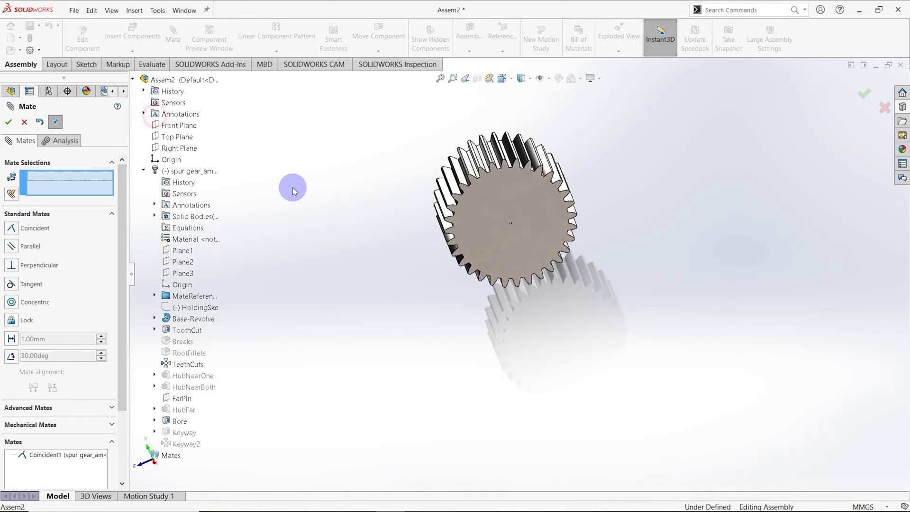
# - Add a coincident mate between the spur gear's Plane2 and the assembly's Top Plane
pyautogui.click(188, 263)
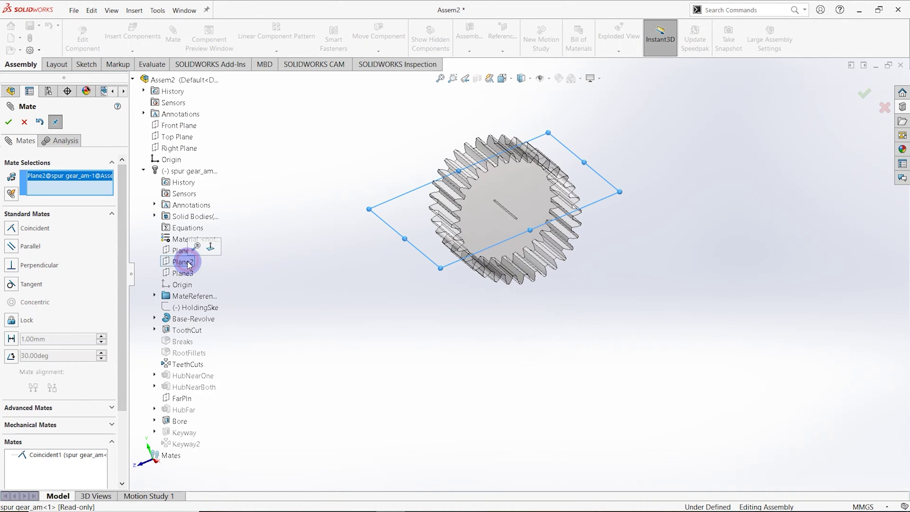
pyautogui.click(180, 139)
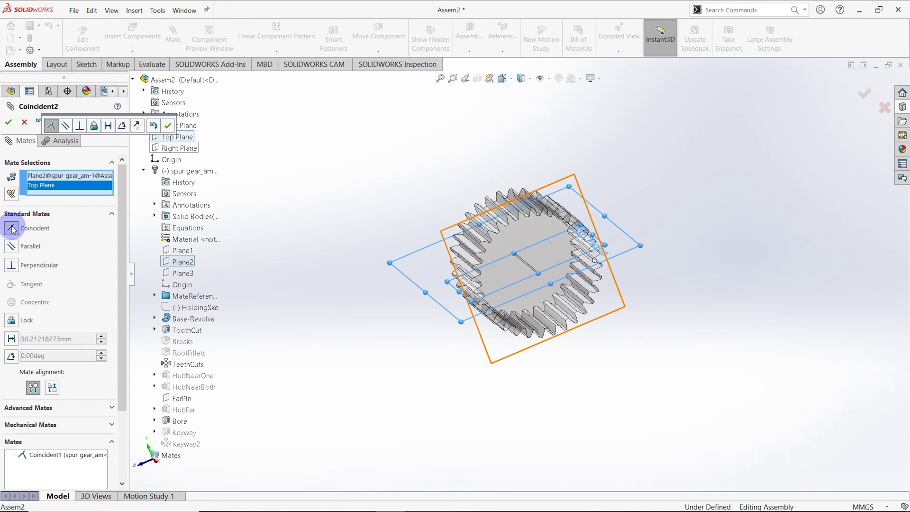
pyautogui.click(168, 125)
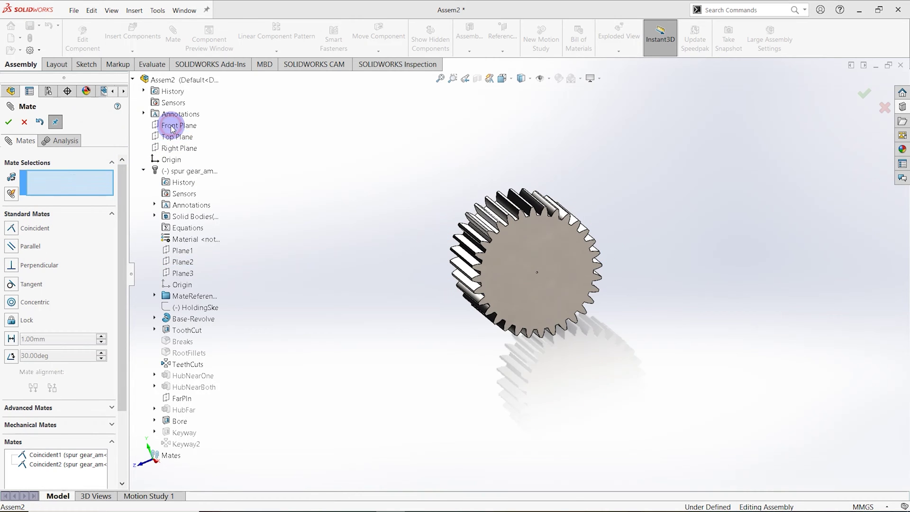
# - Add a coincident mate between the spur gear's Plane3 and the assembly's Right Plane, and finish mating
pyautogui.click(184, 273)
pyautogui.moveTo(318, 280)
pyautogui.mouseDown(button='middle')
pyautogui.moveTo(359, 316)
pyautogui.moveTo(351, 317)
pyautogui.moveTo(354, 284)
pyautogui.moveTo(243, 245)
pyautogui.moveTo(308, 265)
pyautogui.moveTo(306, 273)
pyautogui.mouseUp(button='middle')
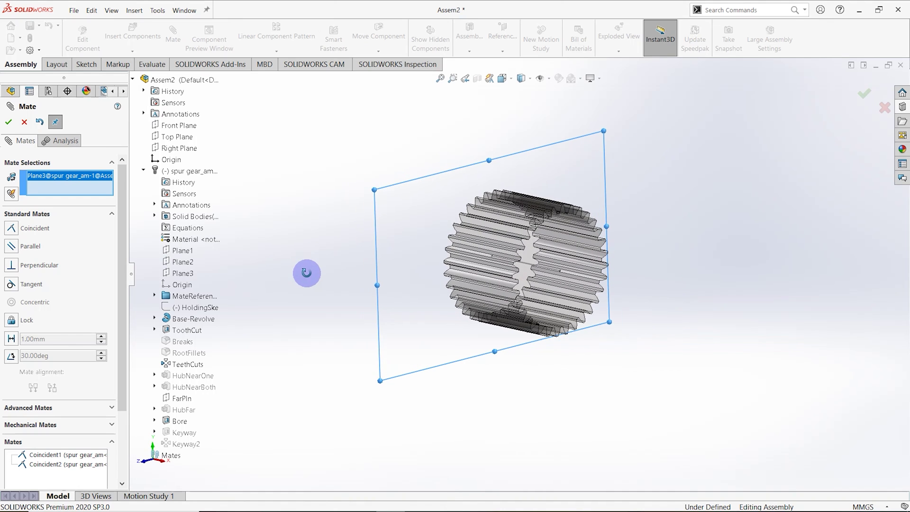
pyautogui.click(178, 148)
pyautogui.moveTo(297, 236); pyautogui.dragTo(322, 241, button='middle')
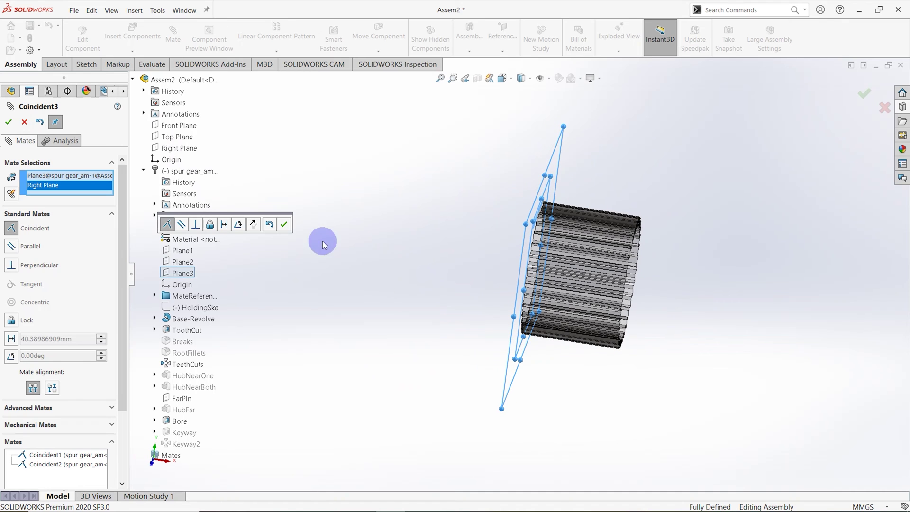
pyautogui.click(285, 224)
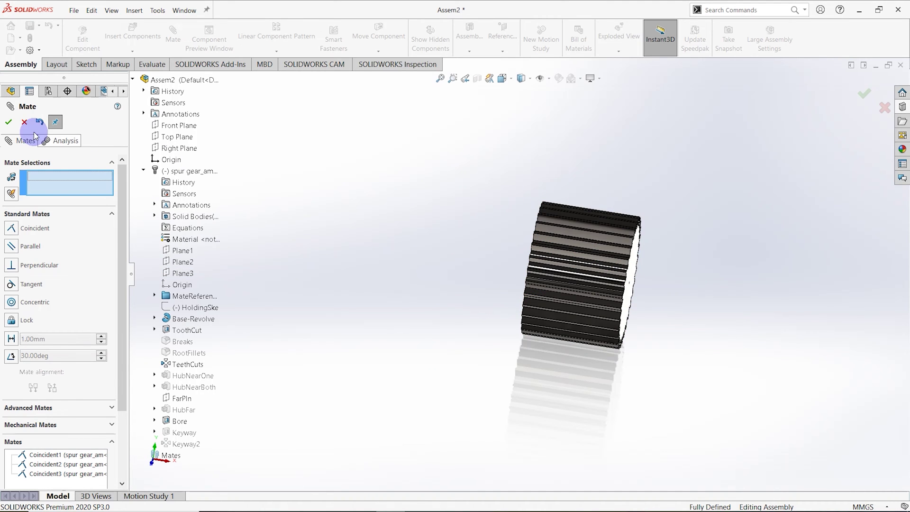
pyautogui.moveTo(367, 279); pyautogui.dragTo(386, 292, button='middle')
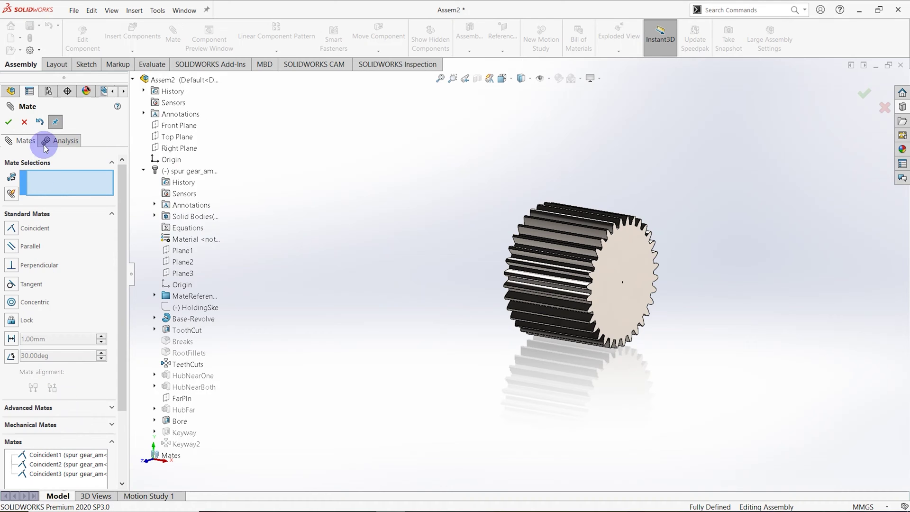
pyautogui.click(8, 122)
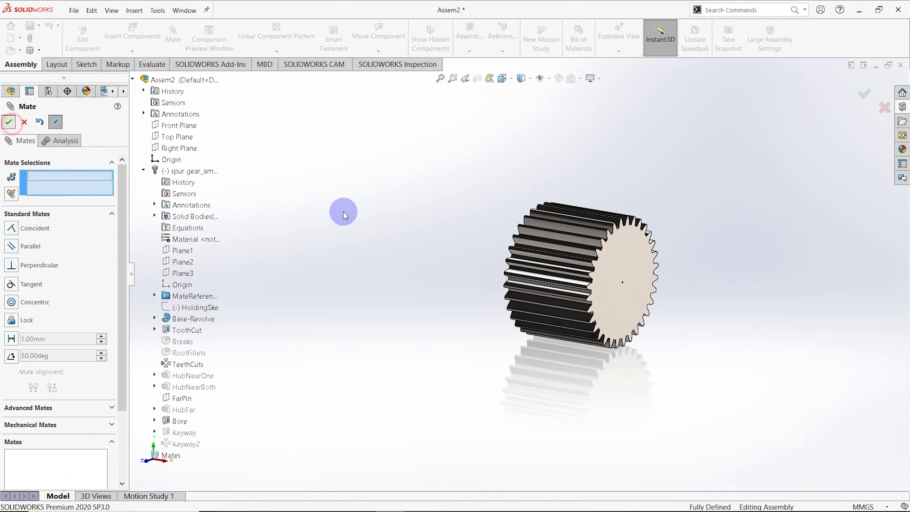
# - Save the gear assembly as a SOLIDWORKS Part (*.prt;*.sldprt) in the Gear Box folder
pyautogui.moveTo(464, 314); pyautogui.dragTo(611, 295, button='middle')
pyautogui.scroll(-3, 621, 270)
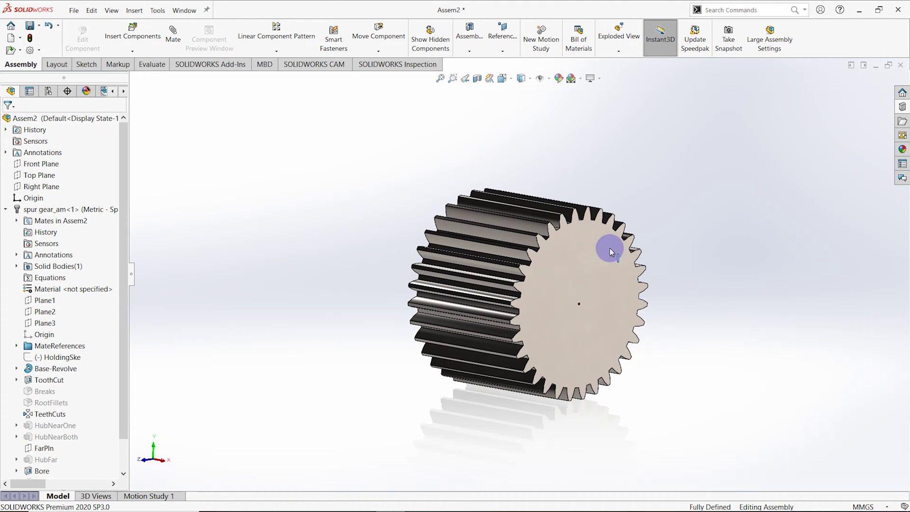
pyautogui.click(39, 26)
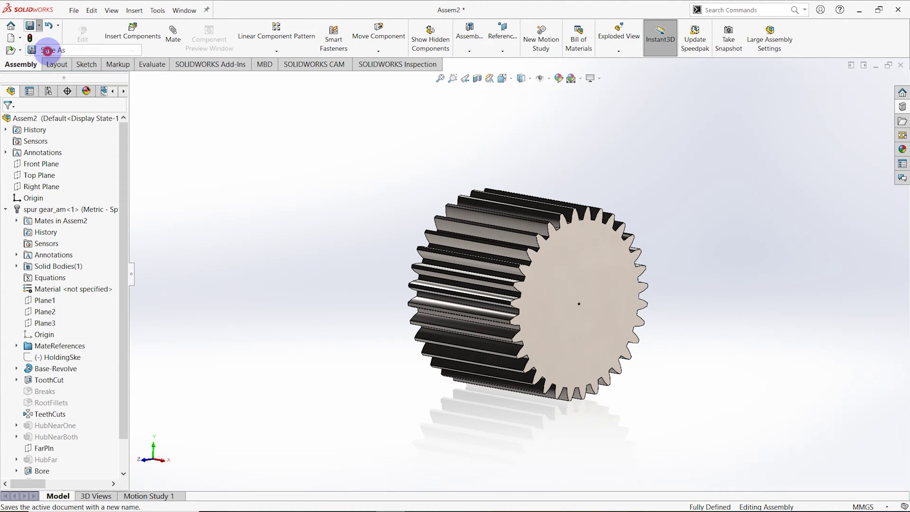
pyautogui.click(53, 52)
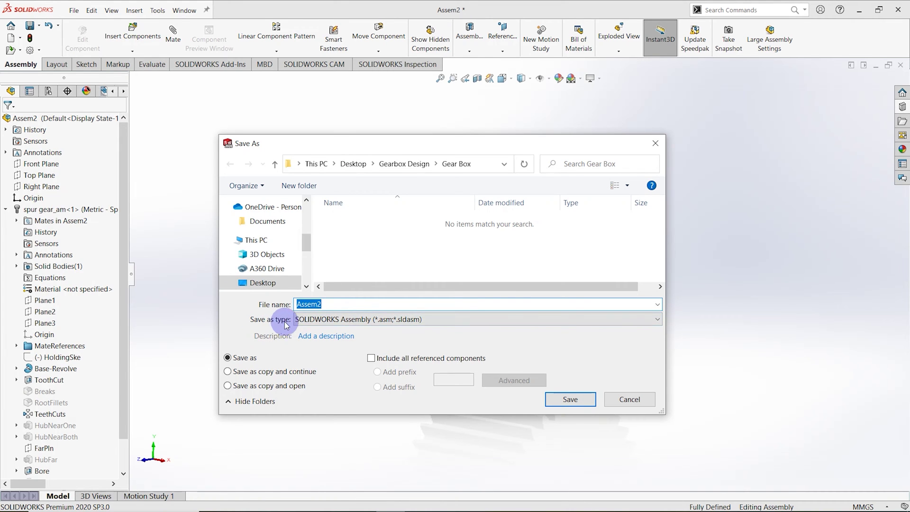
pyautogui.click(342, 319)
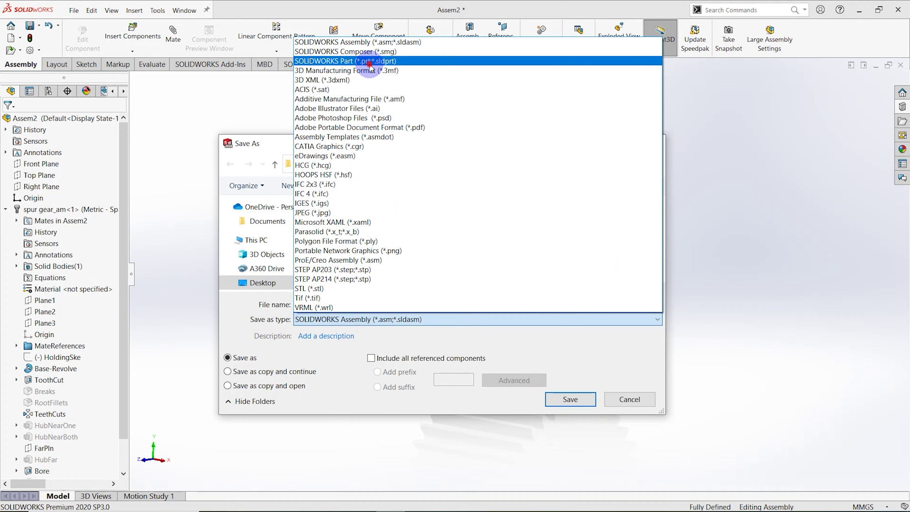
pyautogui.click(369, 63)
pyautogui.click(557, 483)
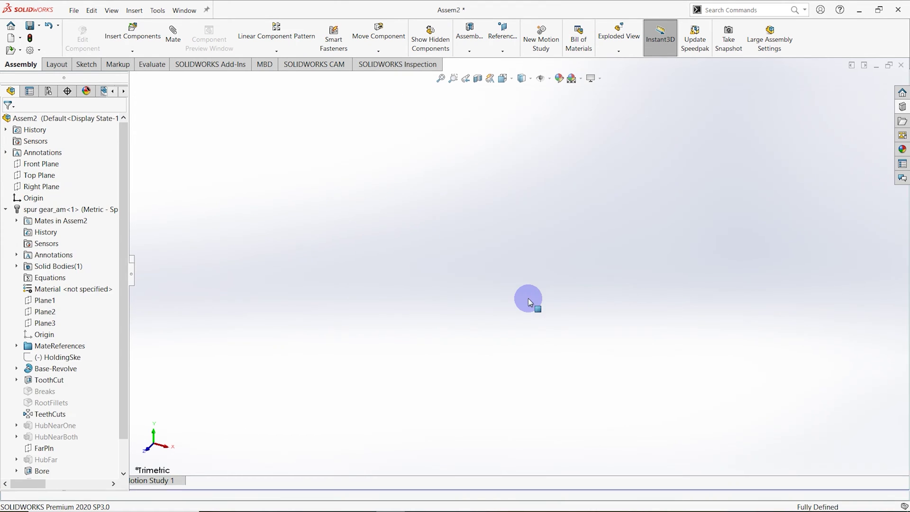
# - Close the assembly without saving its changes and open the Assem2 part from the Gear Box folder
pyautogui.moveTo(311, 266); pyautogui.dragTo(358, 287, button='middle')
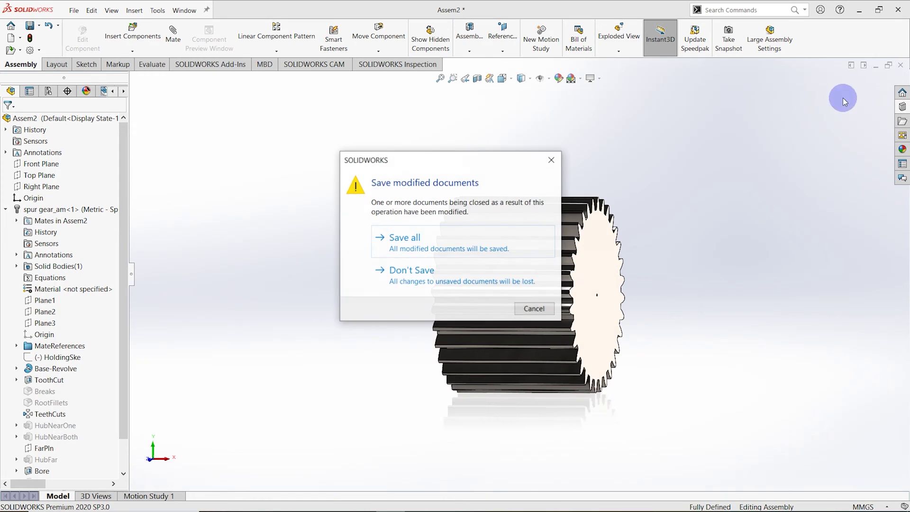
pyautogui.click(422, 272)
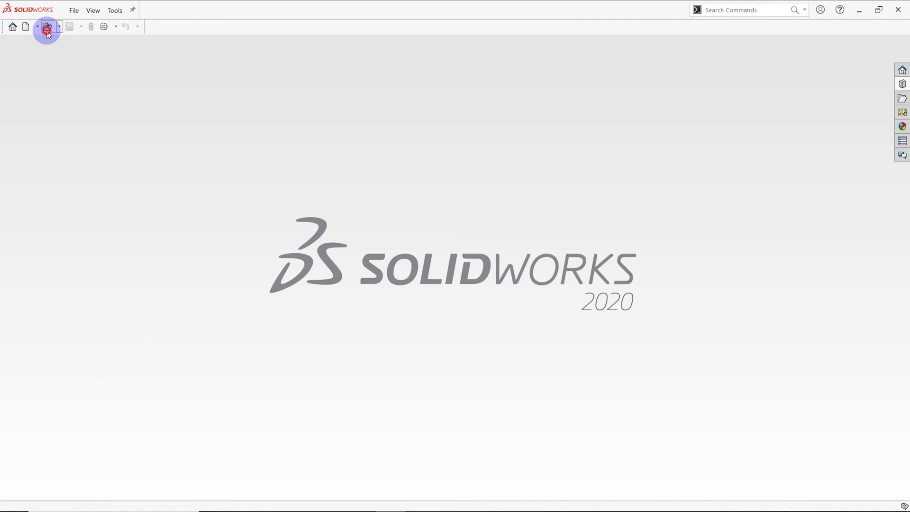
pyautogui.click(47, 28)
pyautogui.click(247, 208)
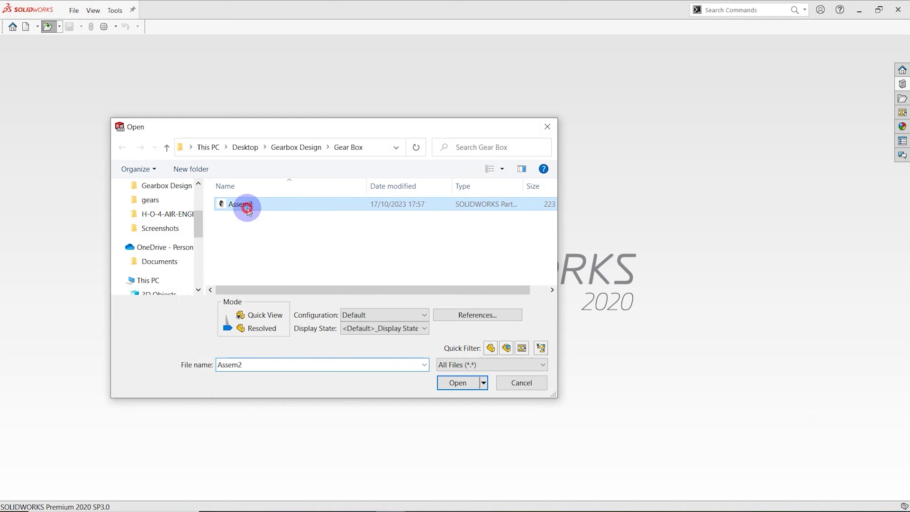
pyautogui.click(458, 382)
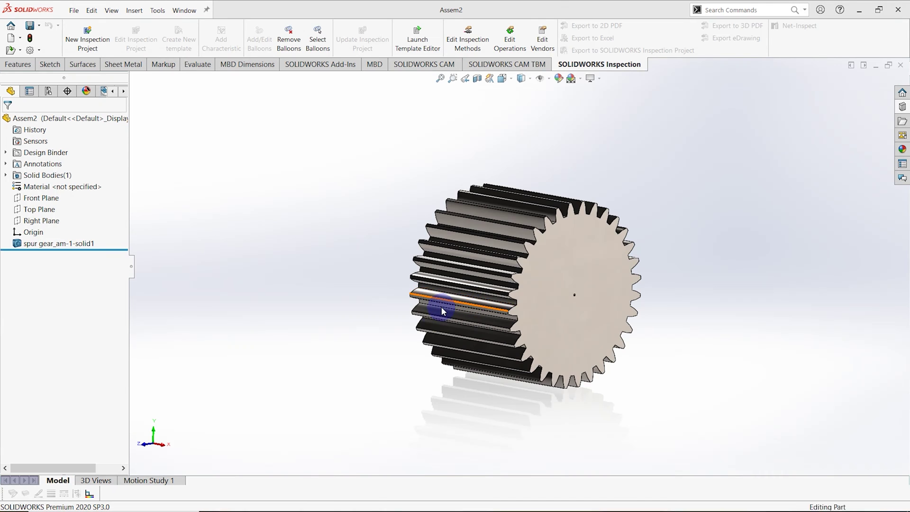
# - Start a new sketch on the gear part's Front Plane
pyautogui.click(454, 264)
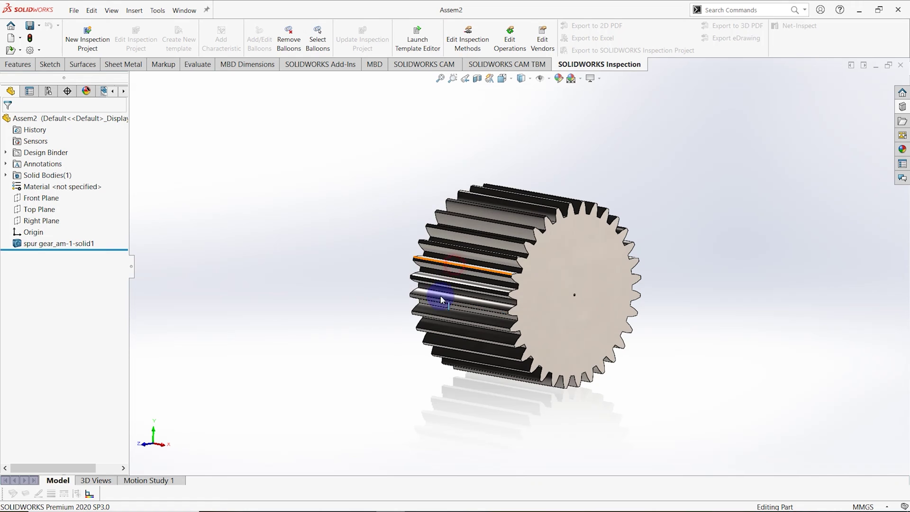
pyautogui.moveTo(319, 292); pyautogui.dragTo(426, 284, button='middle')
pyautogui.moveTo(319, 268); pyautogui.dragTo(325, 272, button='middle')
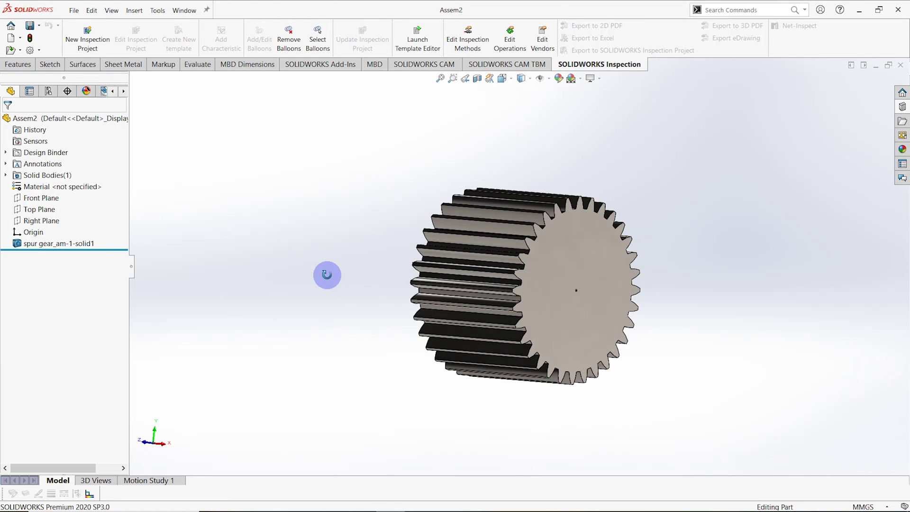
pyautogui.click(33, 199)
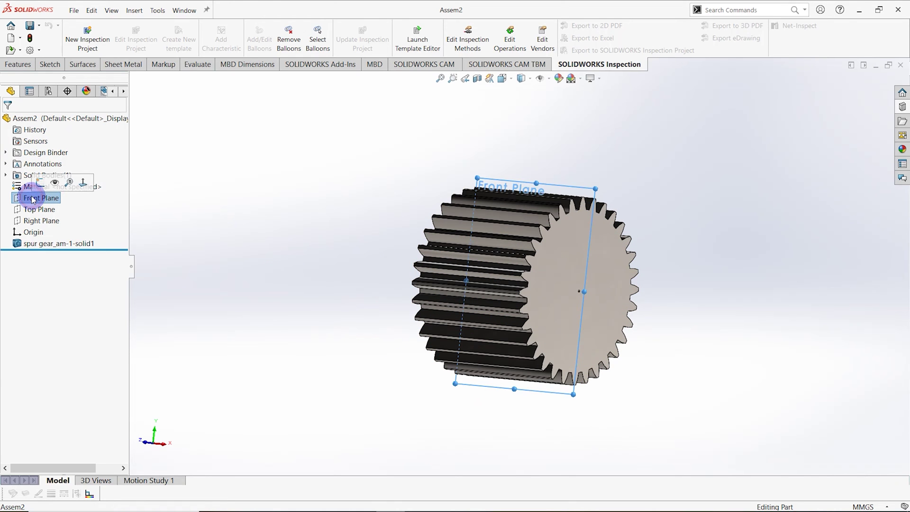
pyautogui.click(39, 183)
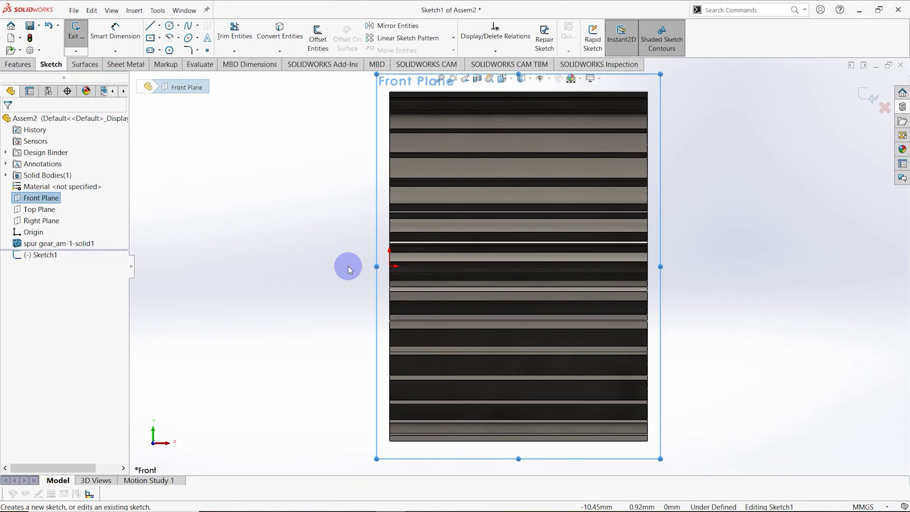
# - Sketch a horizontal centerline about 41 mm long from the origin, extending left away from the gear
pyautogui.click(159, 26)
pyautogui.click(170, 49)
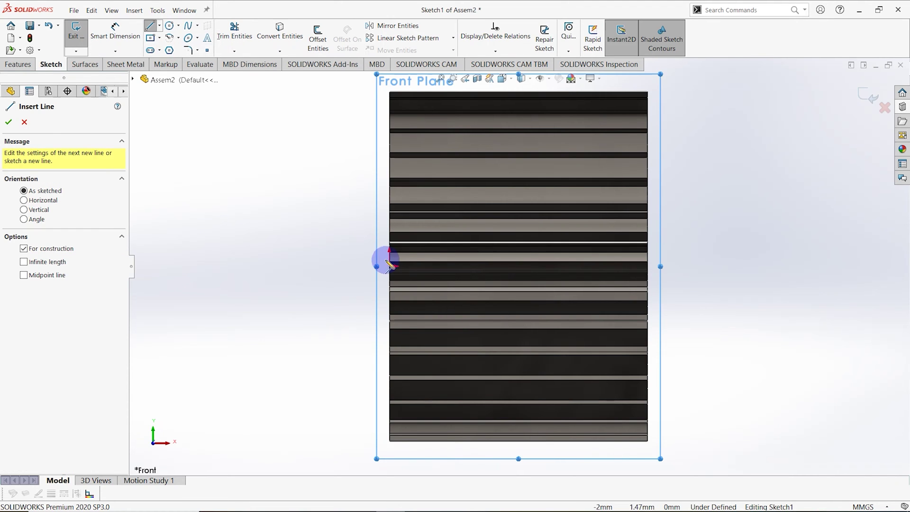
pyautogui.click(390, 266)
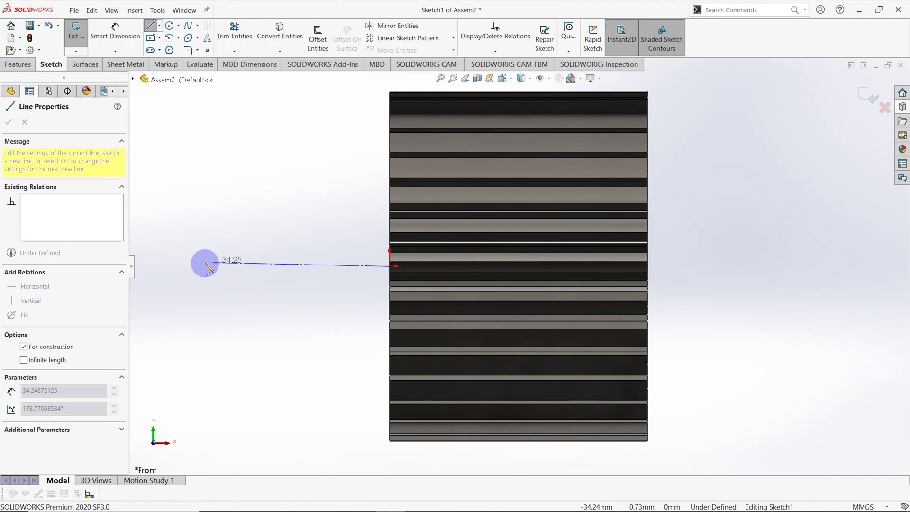
pyautogui.click(177, 266)
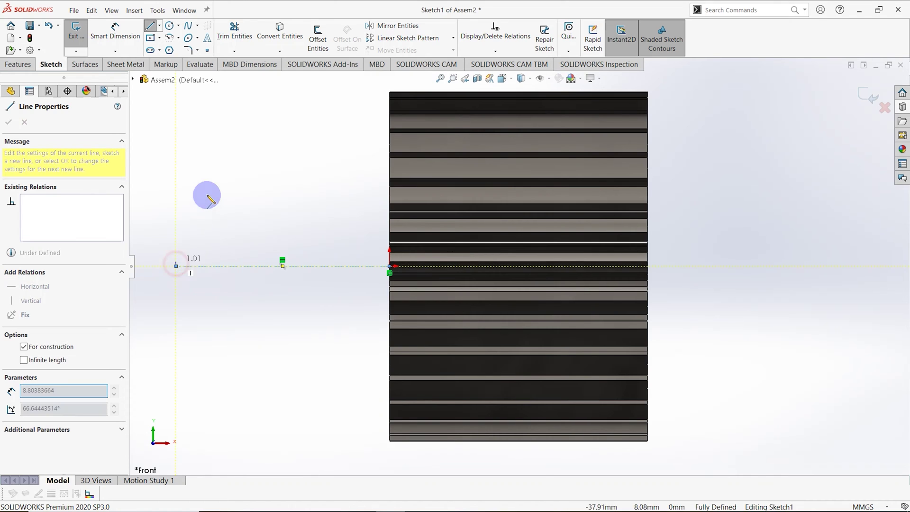
pyautogui.rightClick(205, 195)
pyautogui.press('f')
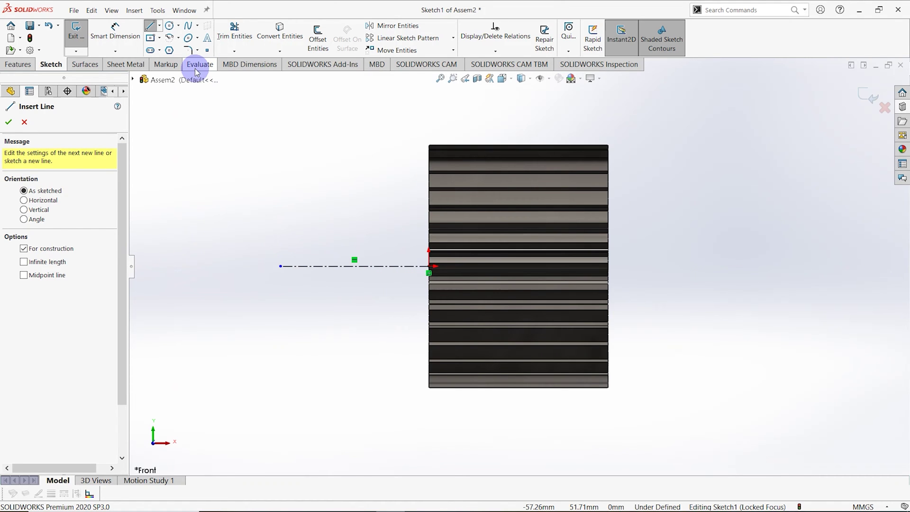
# - Sketch the shaft profile's left end from the centerline with solid lines about 10 mm up, 11 mm right and 3.6 mm up
pyautogui.click(160, 26)
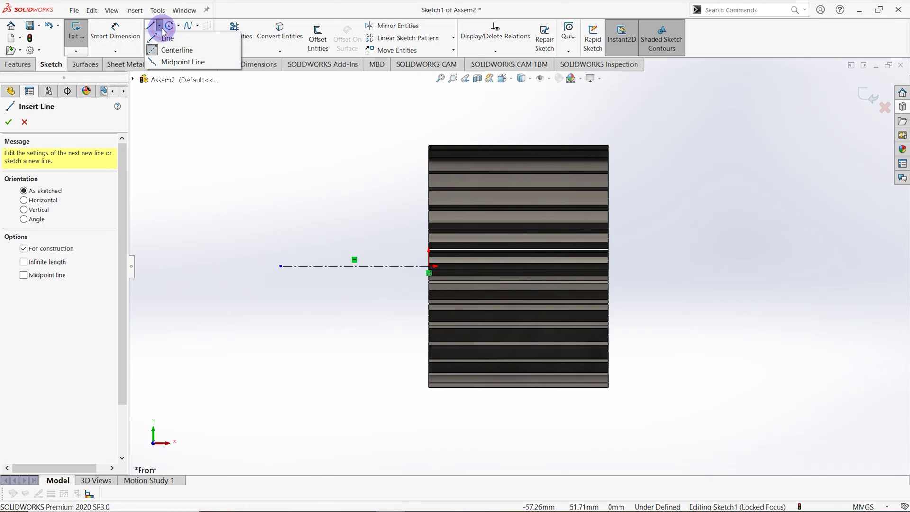
pyautogui.click(162, 36)
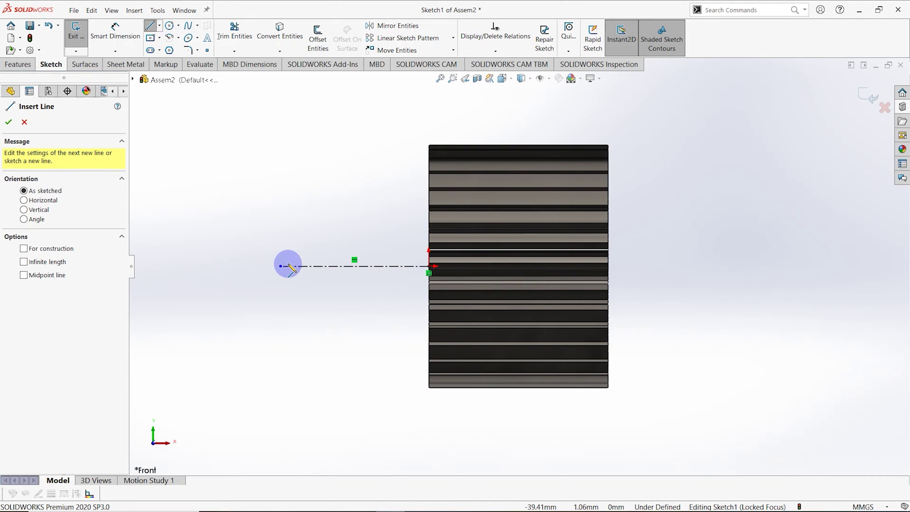
pyautogui.moveTo(288, 266); pyautogui.dragTo(288, 230)
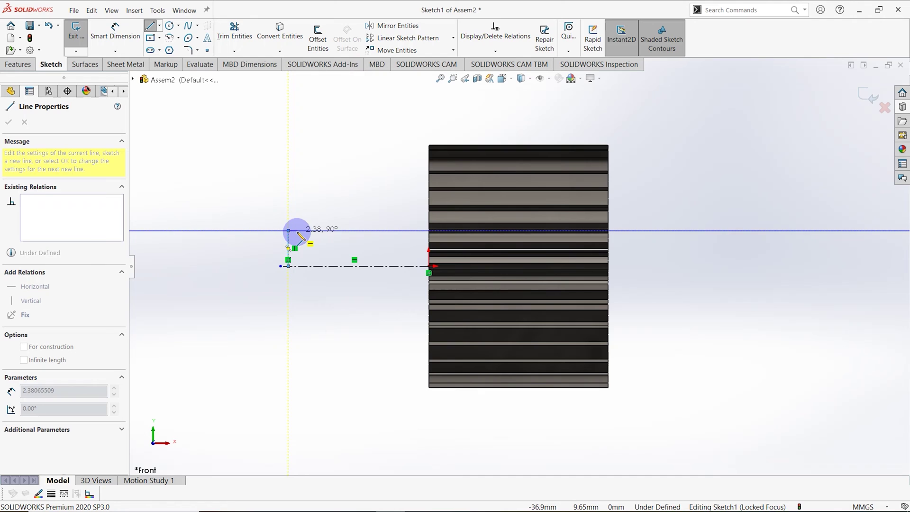
pyautogui.click(327, 230)
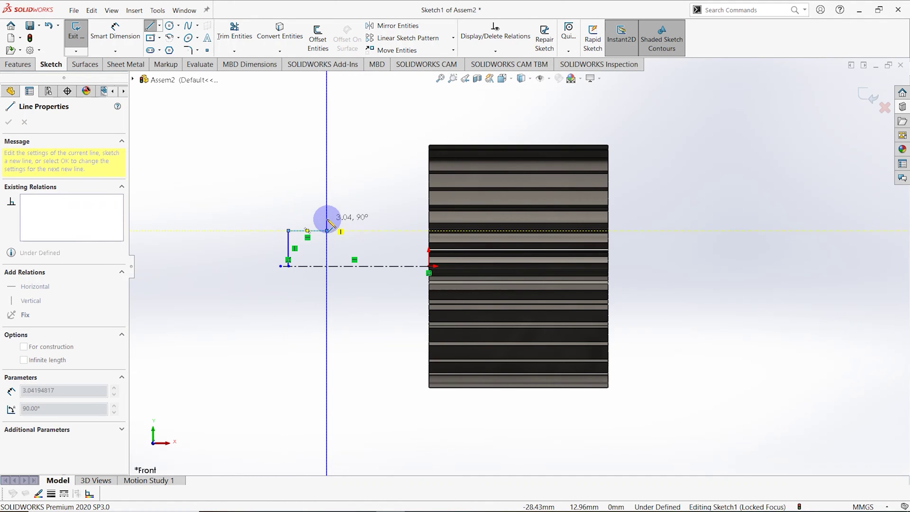
pyautogui.doubleClick(327, 218)
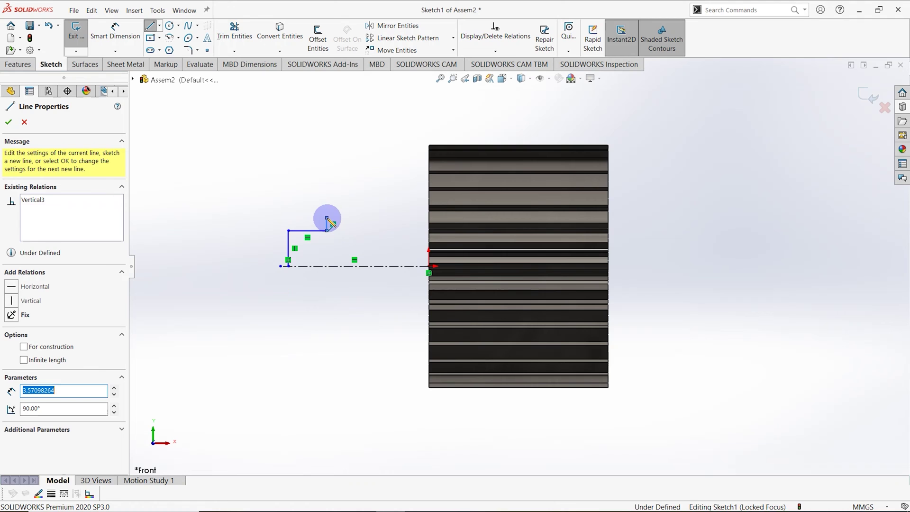
pyautogui.click(327, 218)
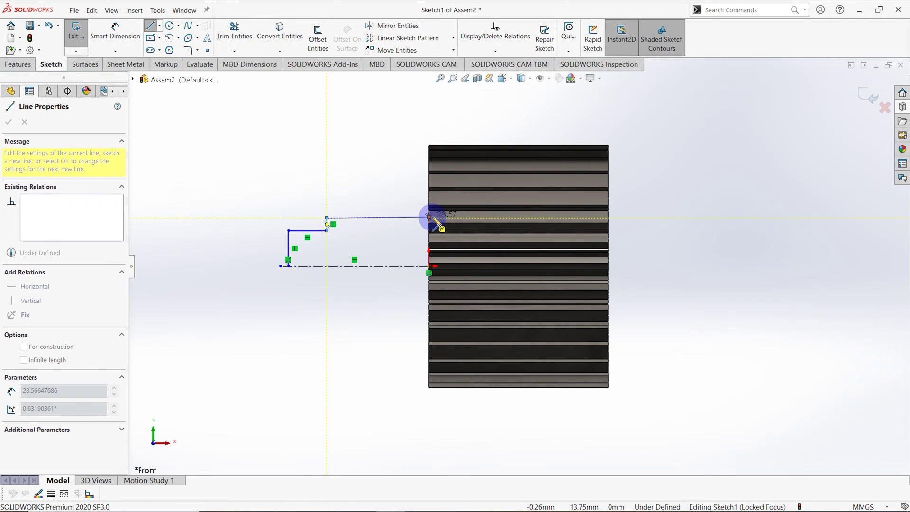
# - Continue the profile about 100 mm right across the gear, step down twice toward the right and close down to axis level
pyautogui.click(686, 219)
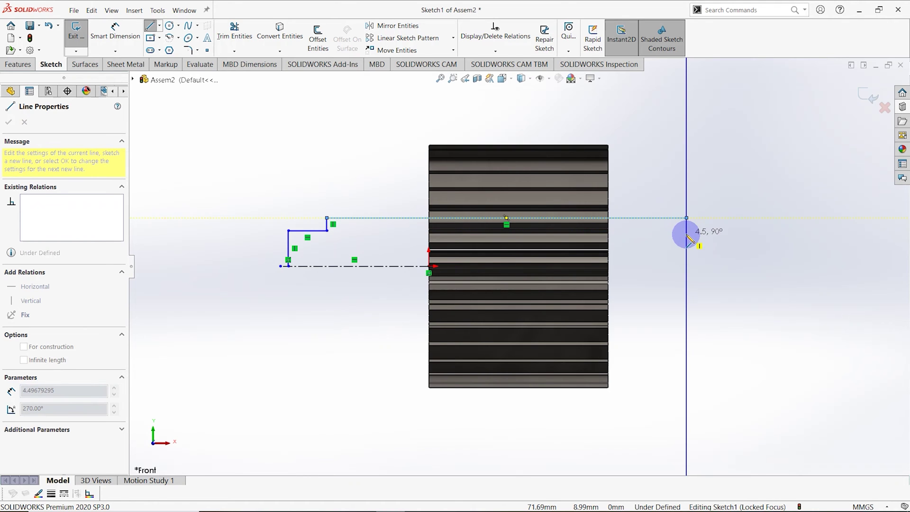
pyautogui.click(686, 234)
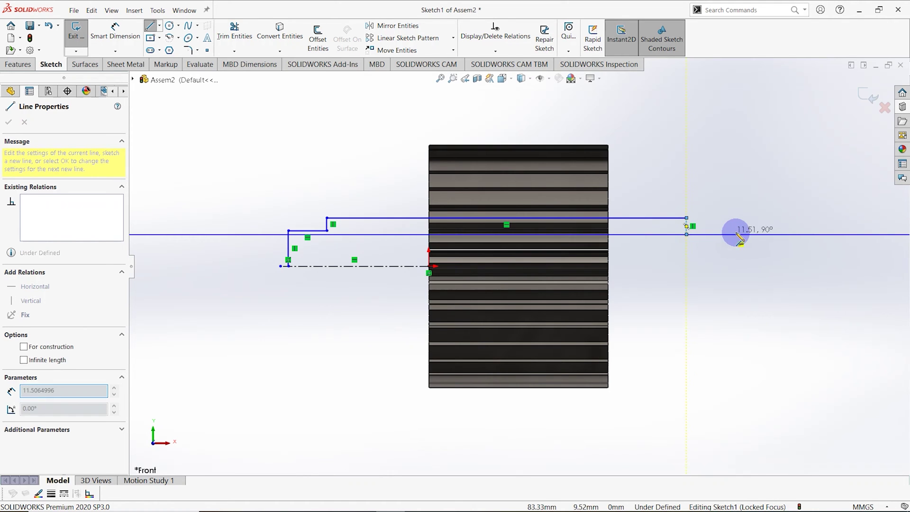
pyautogui.click(752, 234)
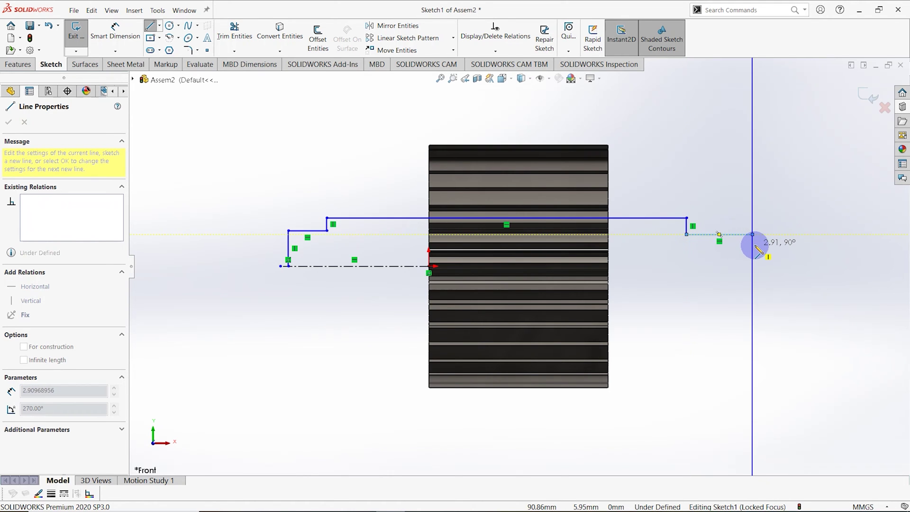
pyautogui.click(752, 248)
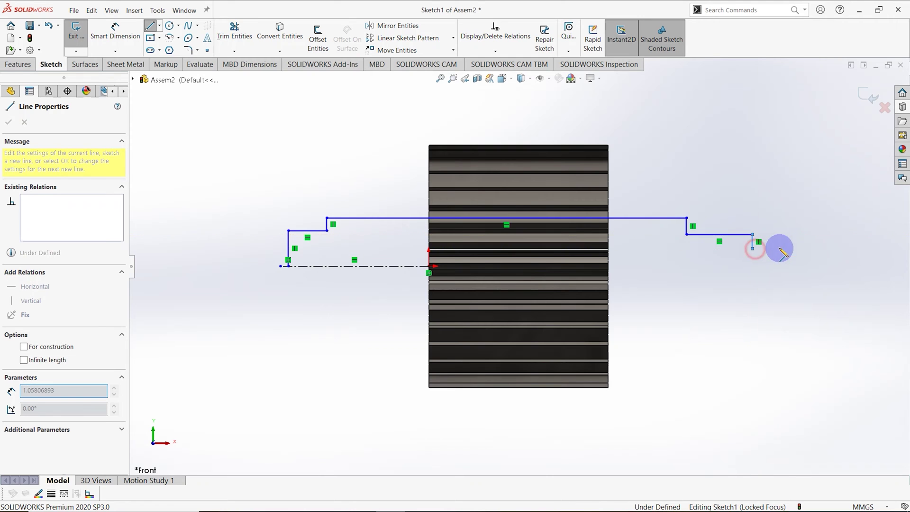
pyautogui.click(840, 248)
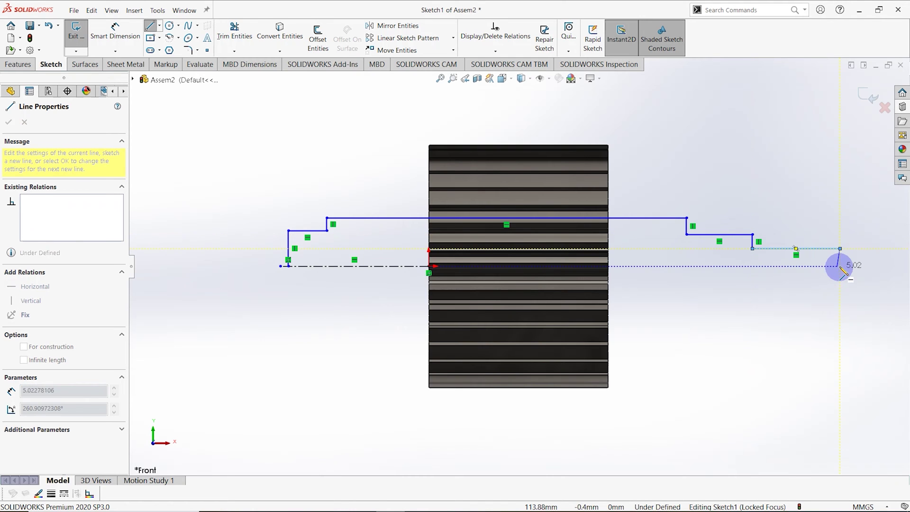
pyautogui.click(839, 266)
pyautogui.rightClick(754, 163)
pyautogui.click(777, 181)
# - Sketch a horizontal centerline along the shaft axis from the profile's left end to its right end
pyautogui.click(152, 25)
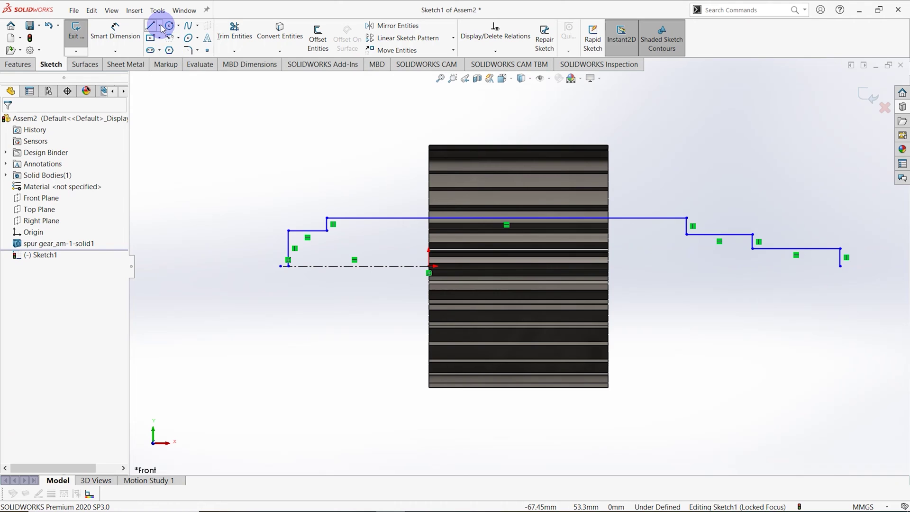
pyautogui.click(160, 26)
pyautogui.click(160, 36)
pyautogui.click(160, 26)
pyautogui.click(166, 50)
pyautogui.moveTo(290, 267); pyautogui.dragTo(840, 265)
pyautogui.rightClick(195, 148)
pyautogui.click(204, 156)
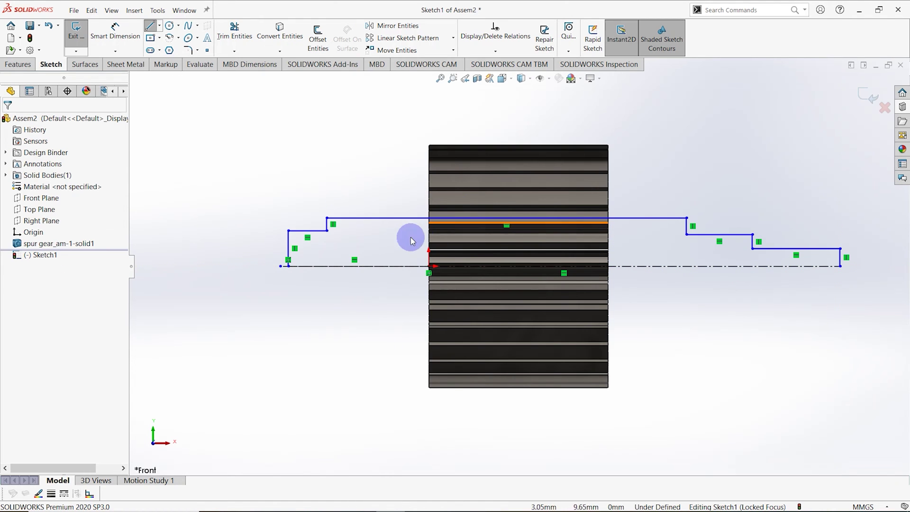
# - Dimension the profile's leftmost horizontal step at 12.5 mm from the centerline
pyautogui.click(116, 30)
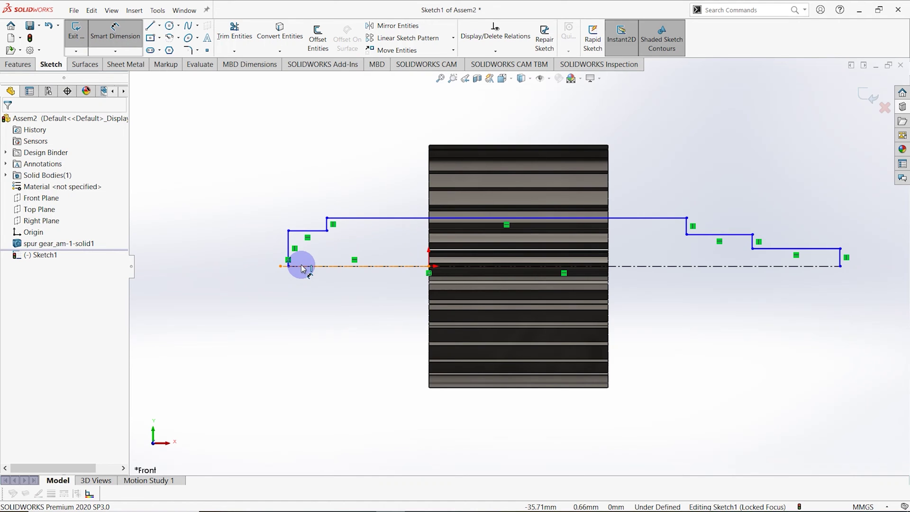
pyautogui.click(301, 265)
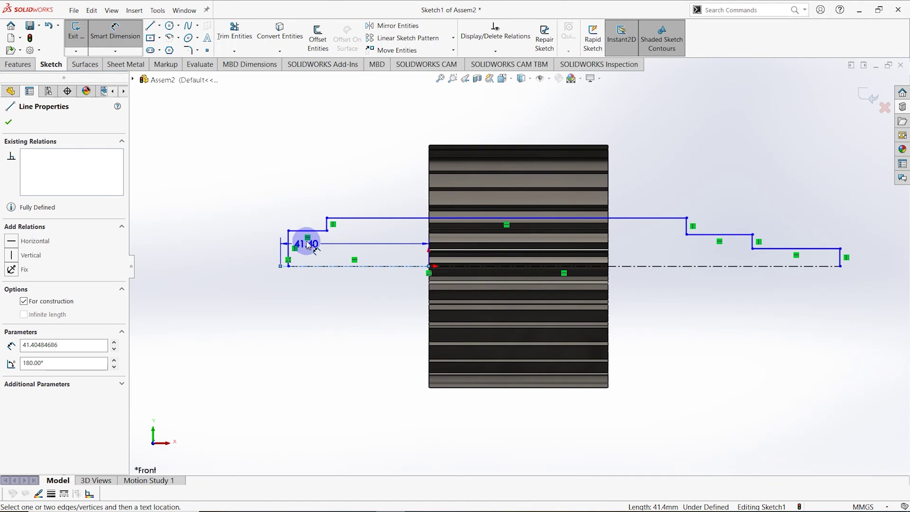
pyautogui.click(308, 231)
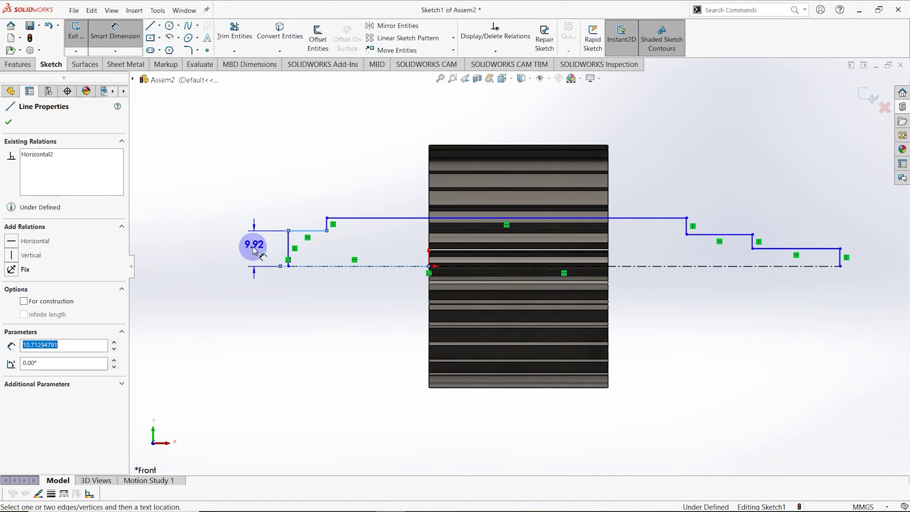
pyautogui.click(258, 246)
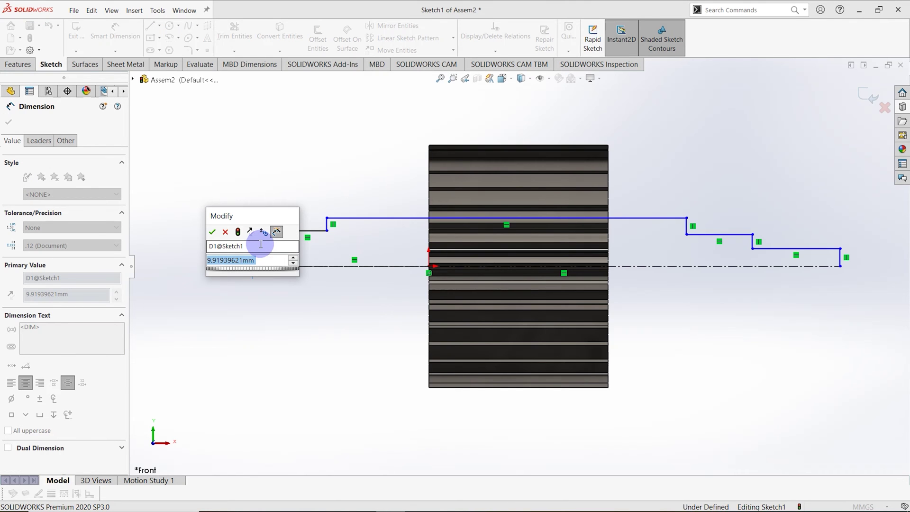
pyautogui.write('12.5')
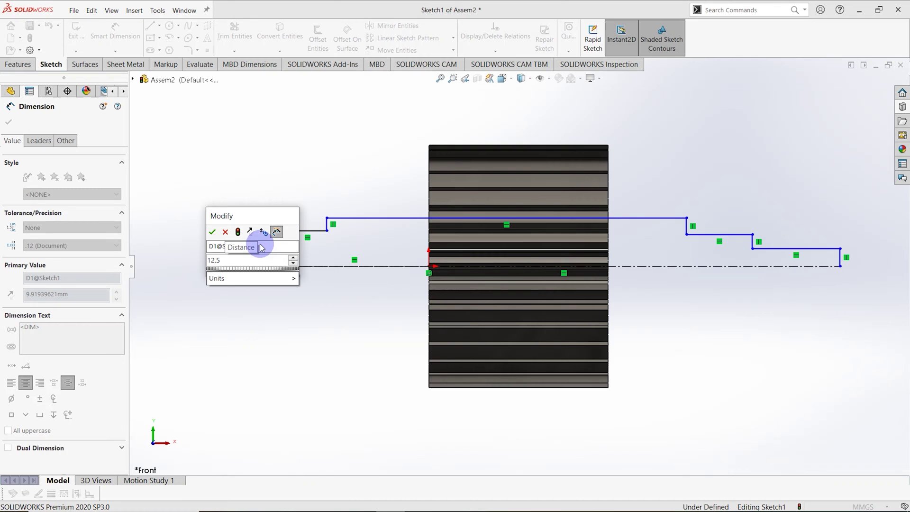
pyautogui.press('Return')
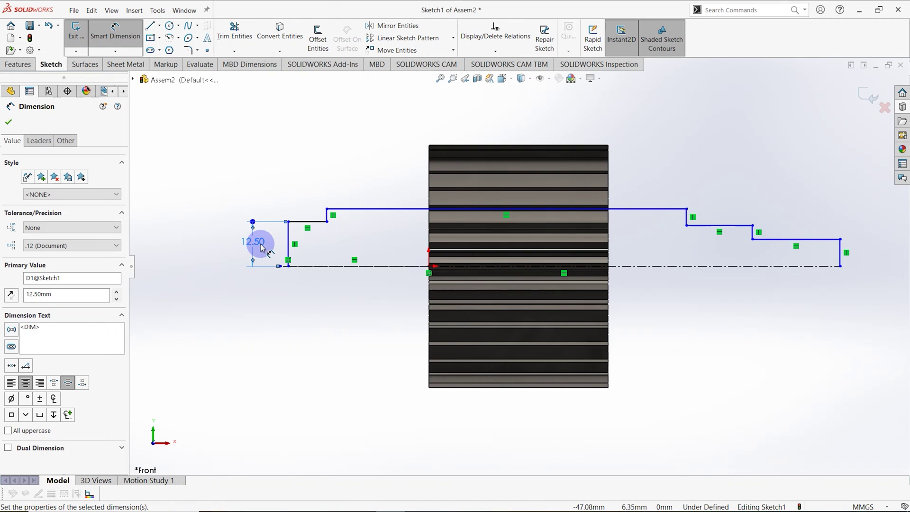
# - Dimension the long horizontal profile line across the gear at 17.5 mm from the centerline
pyautogui.click(354, 209)
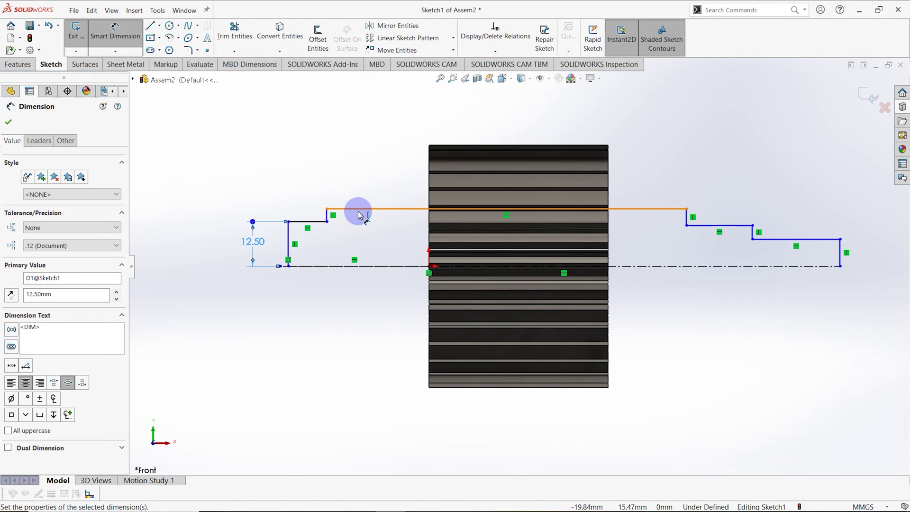
pyautogui.click(355, 264)
pyautogui.click(376, 239)
pyautogui.write('1')
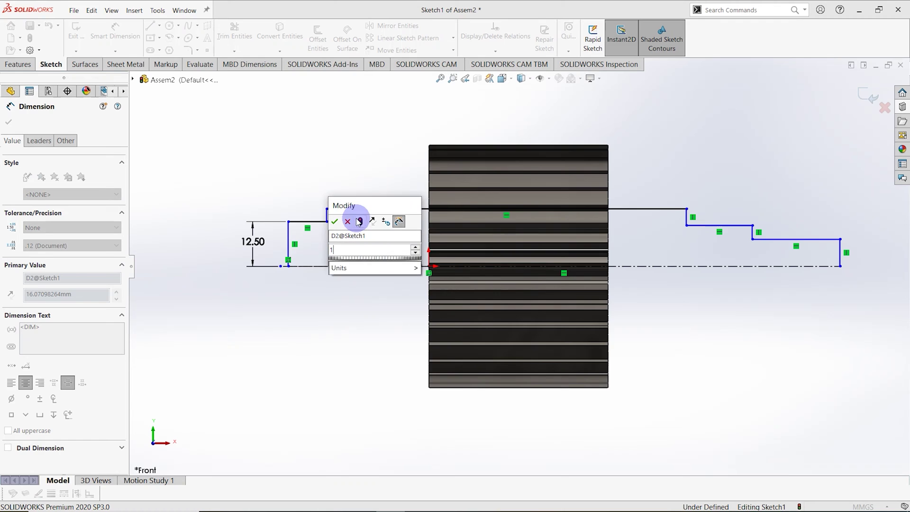
pyautogui.write('7.5')
pyautogui.press('Return')
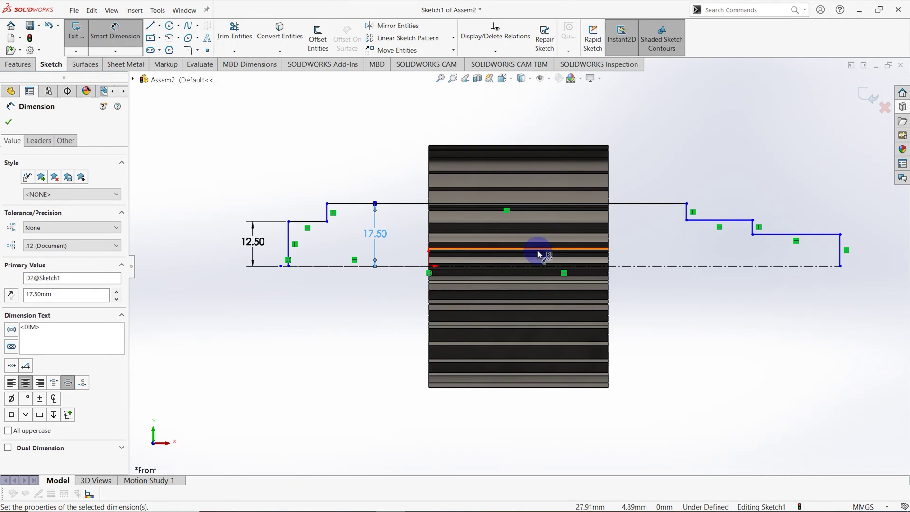
# - Dimension the two horizontal steps right of the gear at 12.5 mm and, for the outermost one, 10 mm from the centerline
pyautogui.click(706, 221)
pyautogui.click(705, 242)
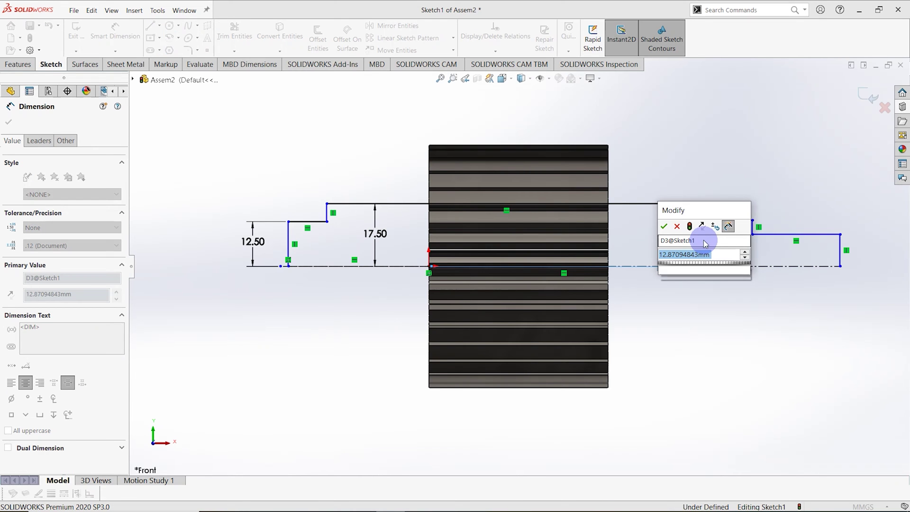
pyautogui.write('12.5')
pyautogui.press('Return')
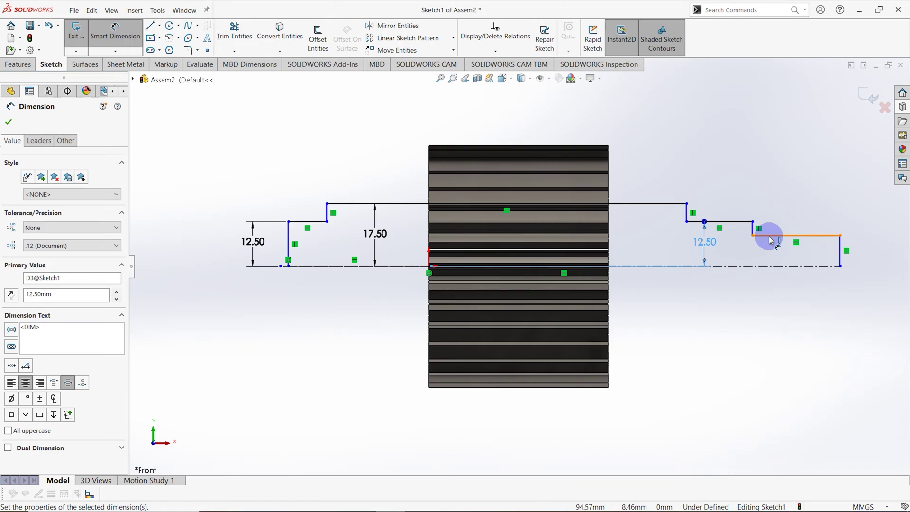
pyautogui.click(769, 235)
pyautogui.click(777, 251)
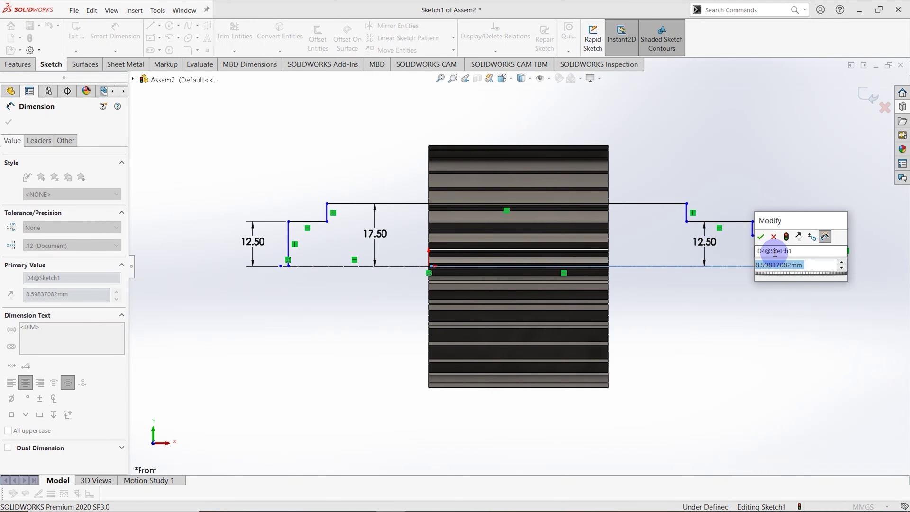
pyautogui.write('10')
pyautogui.press('Return')
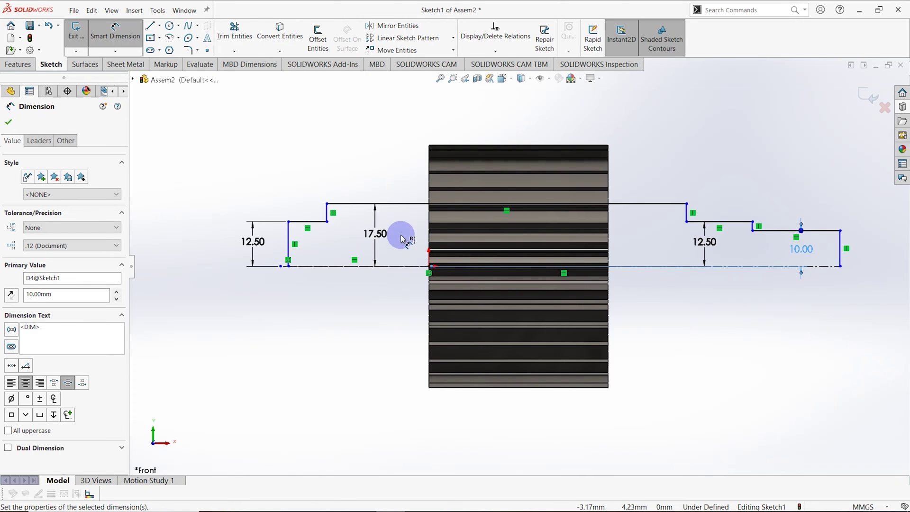
# - Dimension the horizontal distance from the origin to the profile's left end line as 34 mm
pyautogui.click(429, 267)
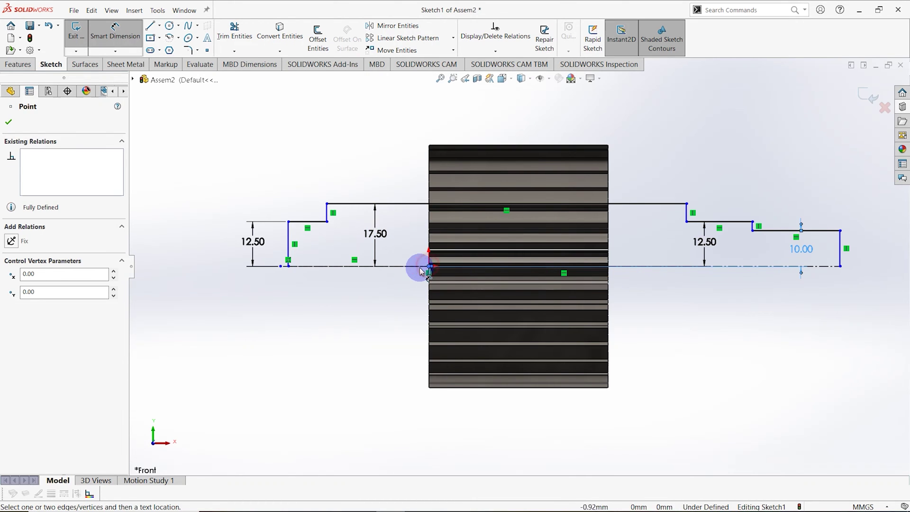
pyautogui.click(289, 242)
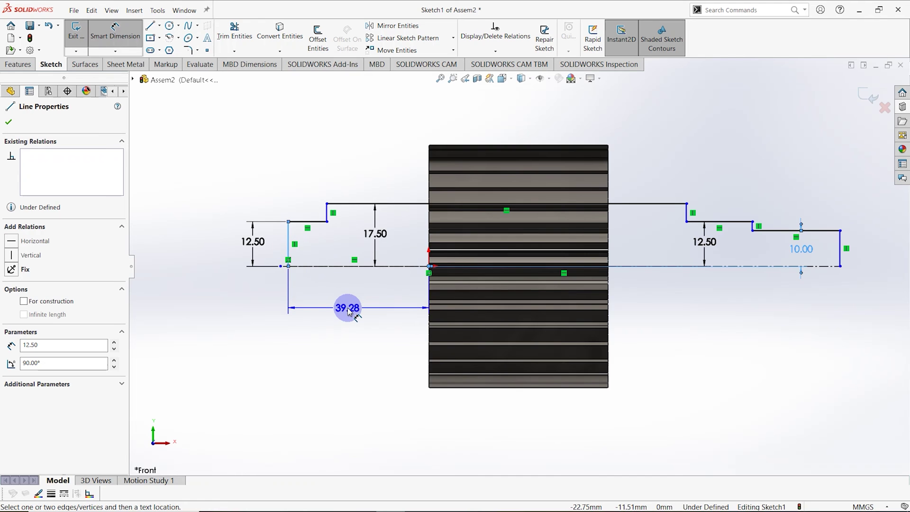
pyautogui.click(347, 309)
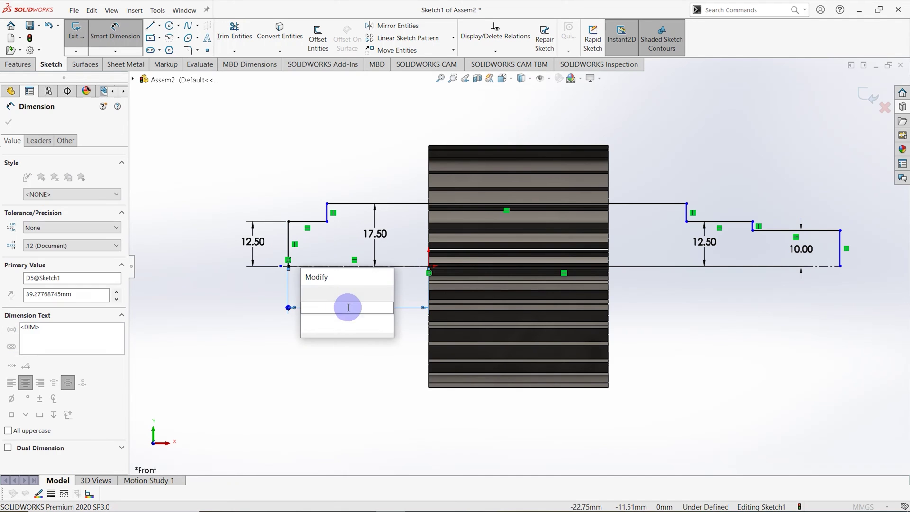
pyautogui.write('20')
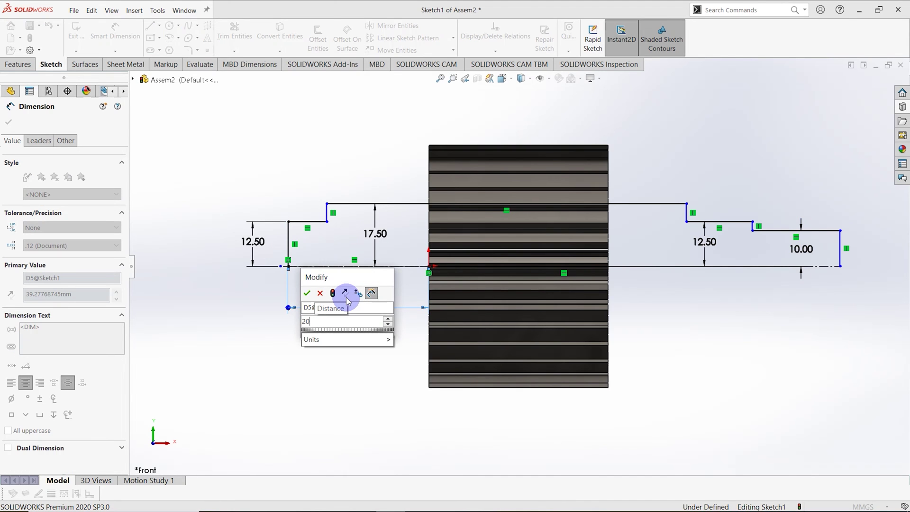
pyautogui.write('+15')
pyautogui.press('Return')
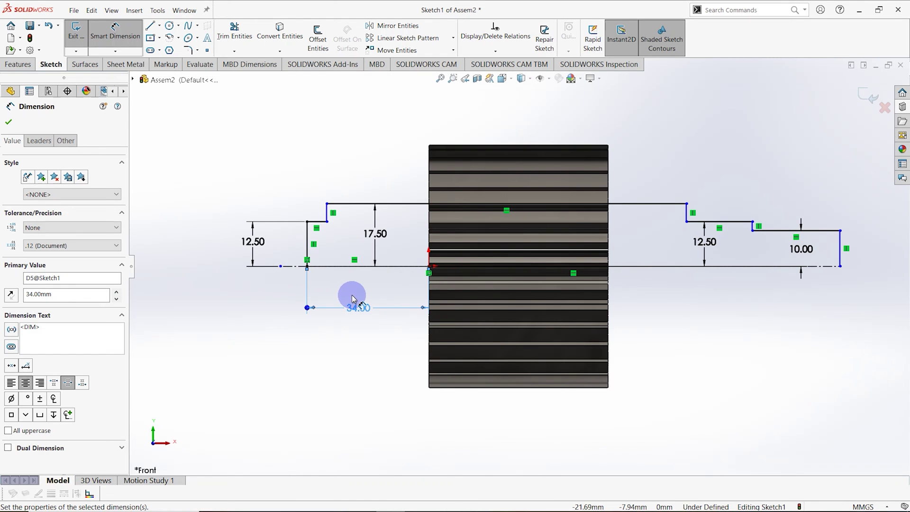
# - Dimension the length of the leftmost horizontal step as 20 mm
pyautogui.click(316, 223)
pyautogui.click(271, 180)
pyautogui.write('20')
pyautogui.press('Return')
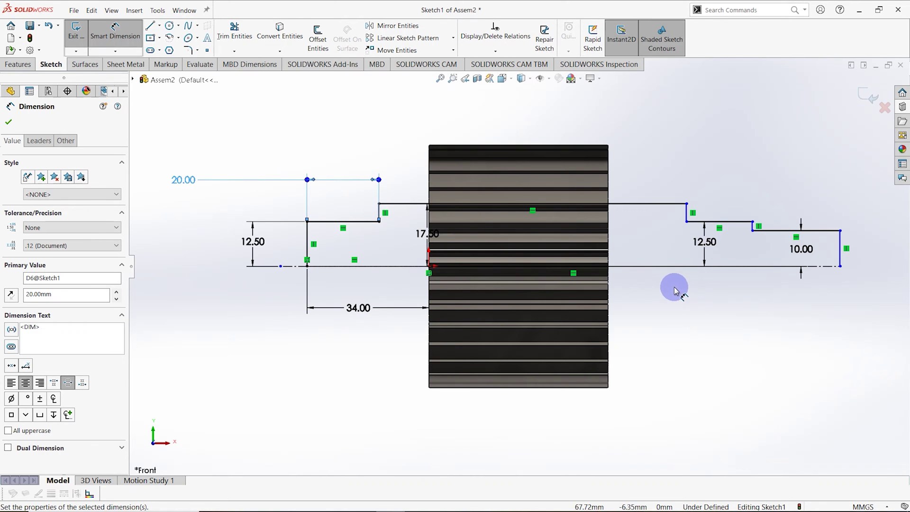
# - Dimension the distance from the gear's right face to the first shoulder line on its right as 14 mm
pyautogui.click(688, 214)
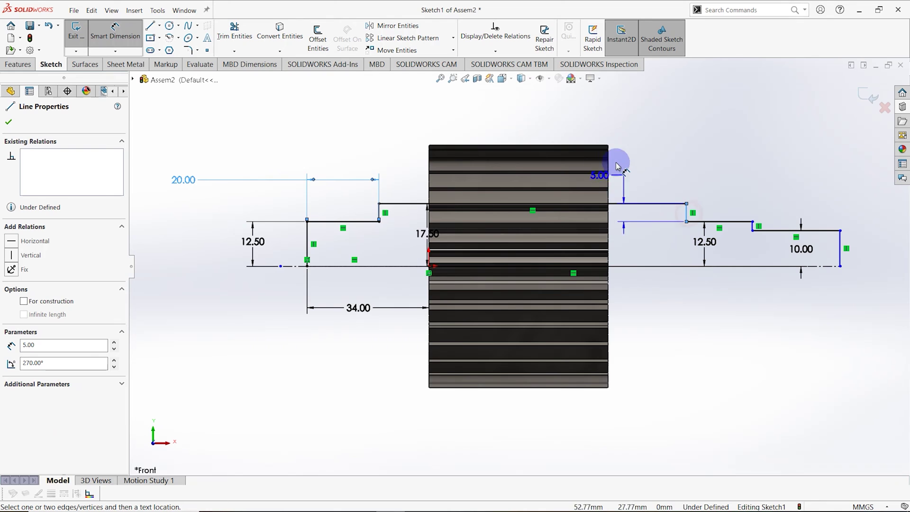
pyautogui.click(610, 155)
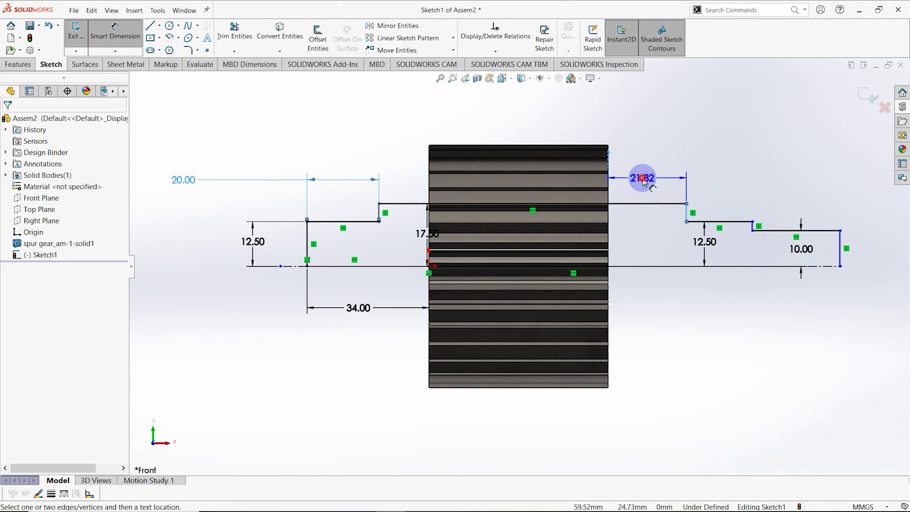
pyautogui.click(649, 179)
pyautogui.write('14')
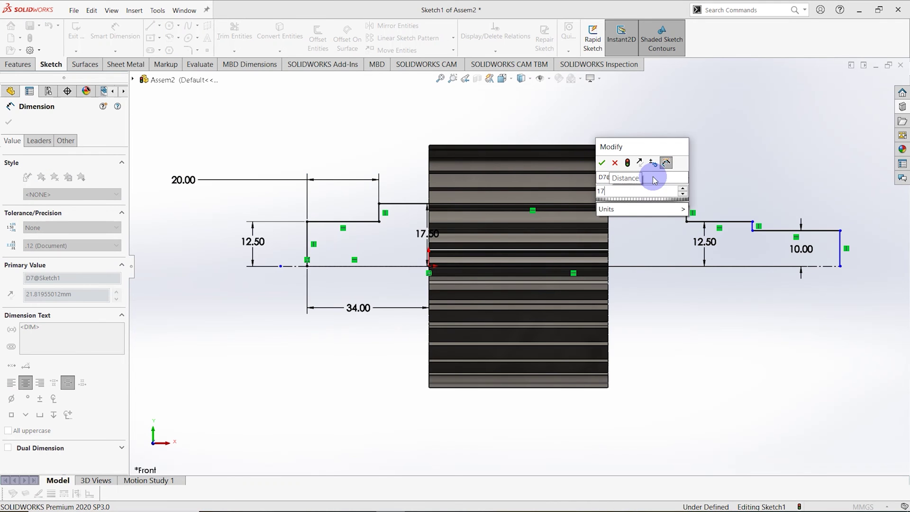
pyautogui.press('Return')
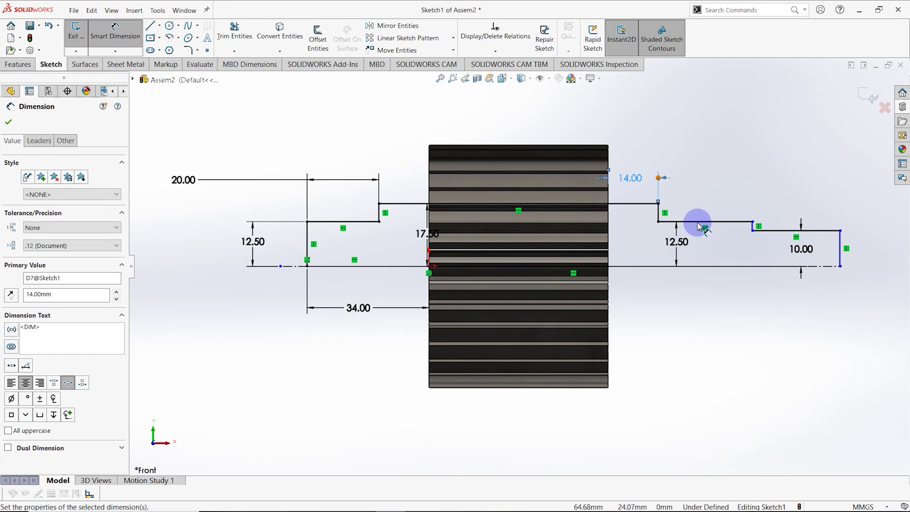
# - Dimension the length of the first lower step right of the gear as 20 mm
pyautogui.click(725, 226)
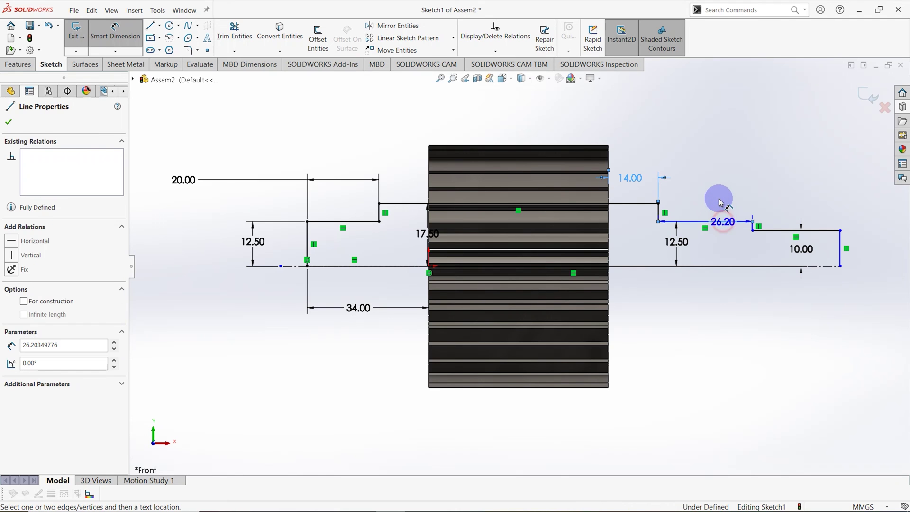
pyautogui.click(725, 192)
pyautogui.write('20')
pyautogui.press('Return')
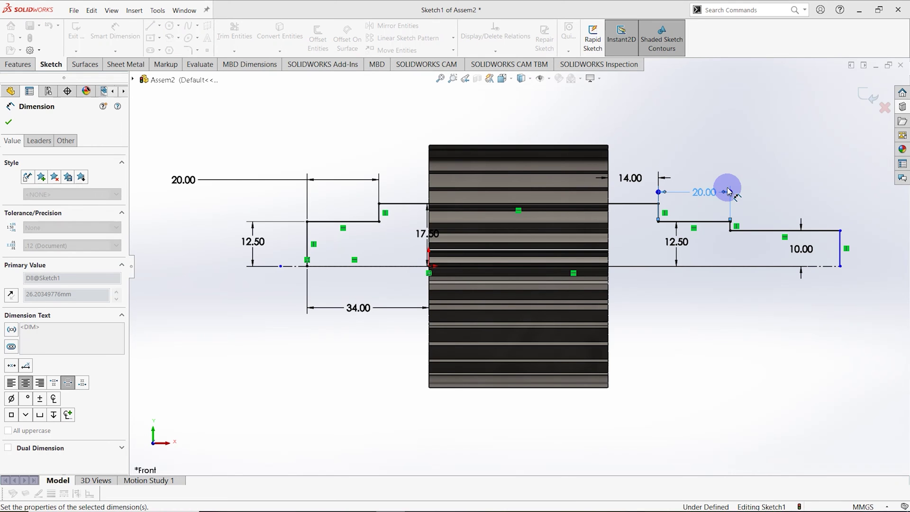
# - Dimension the length of the rightmost horizontal step as 81 mm
pyautogui.click(781, 232)
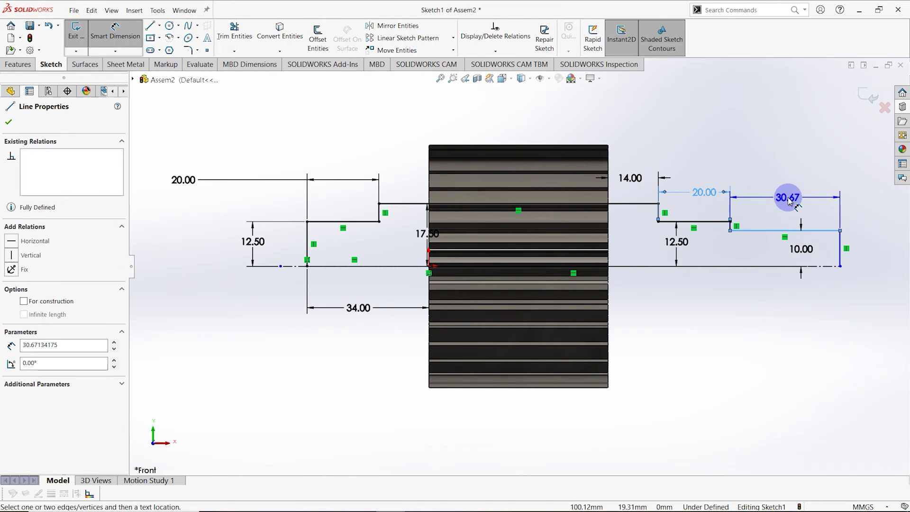
pyautogui.click(789, 200)
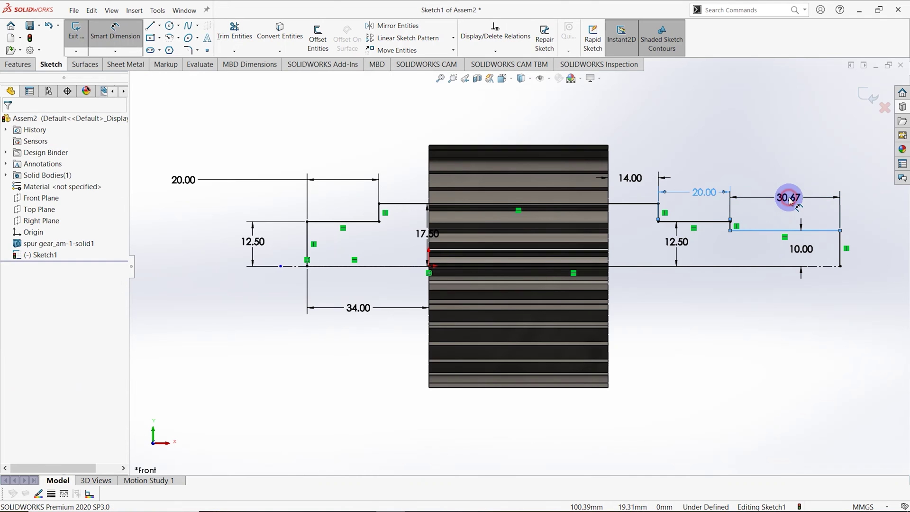
pyautogui.write('81')
pyautogui.press('Return')
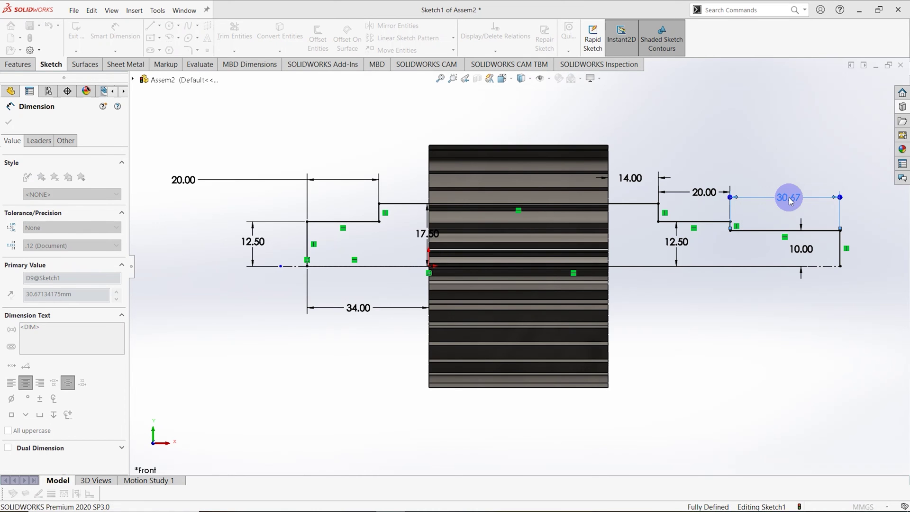
pyautogui.press('z')
pyautogui.press('z')
pyautogui.click(724, 304)
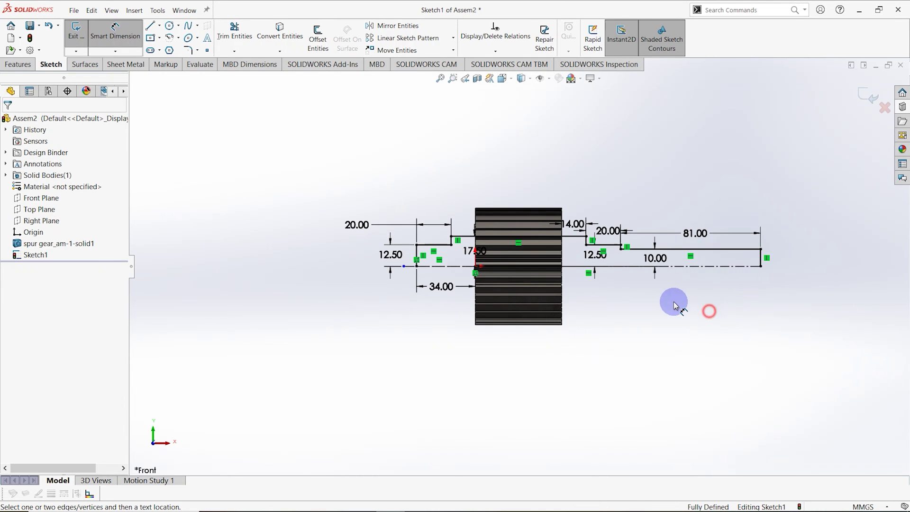
pyautogui.scroll(-2, 615, 258)
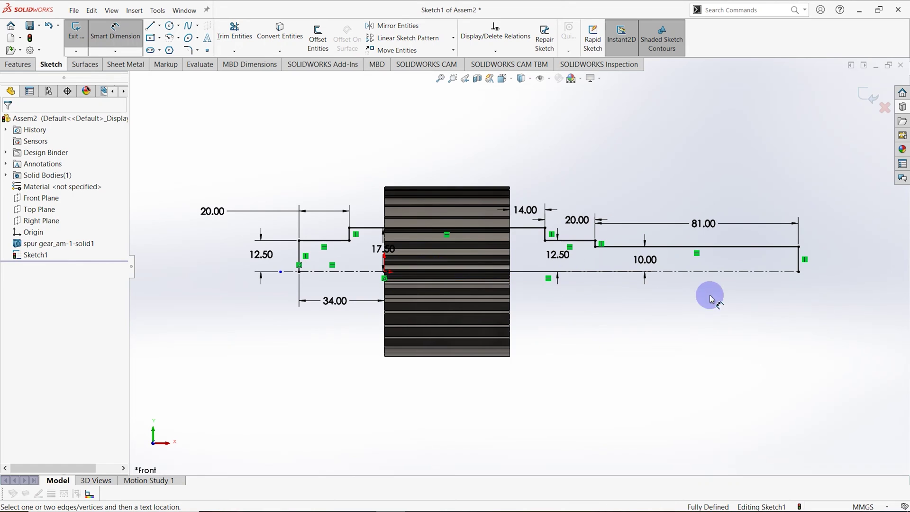
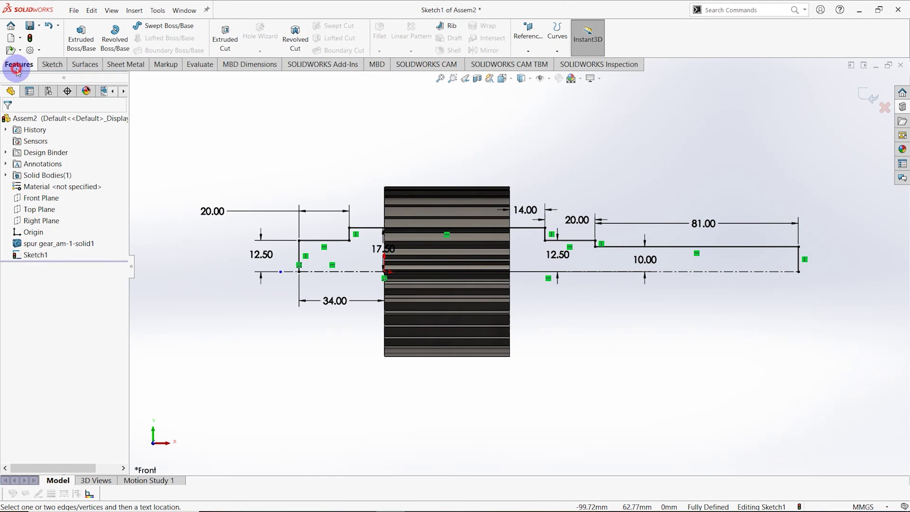
# - Revolve the shaft profile 360 degrees about the horizontal centerline with Revolved Boss/Base, merging the result
pyautogui.click(114, 46)
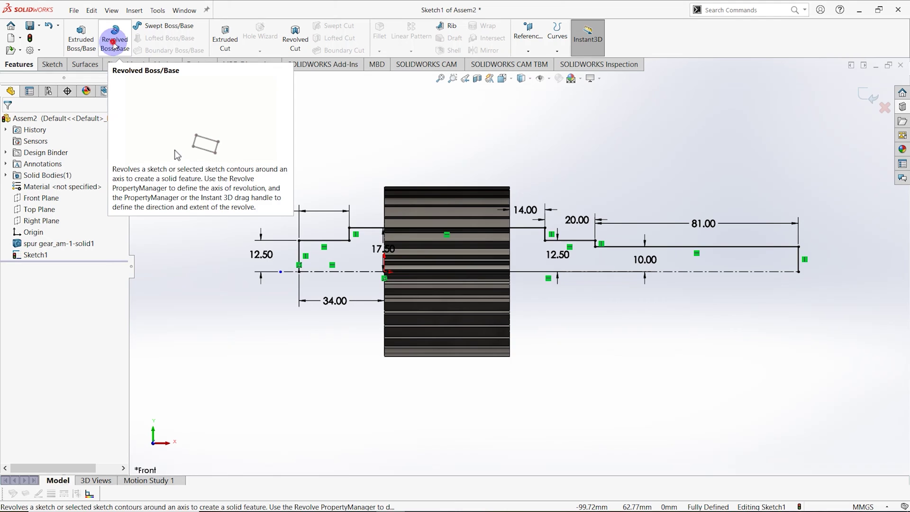
pyautogui.click(473, 267)
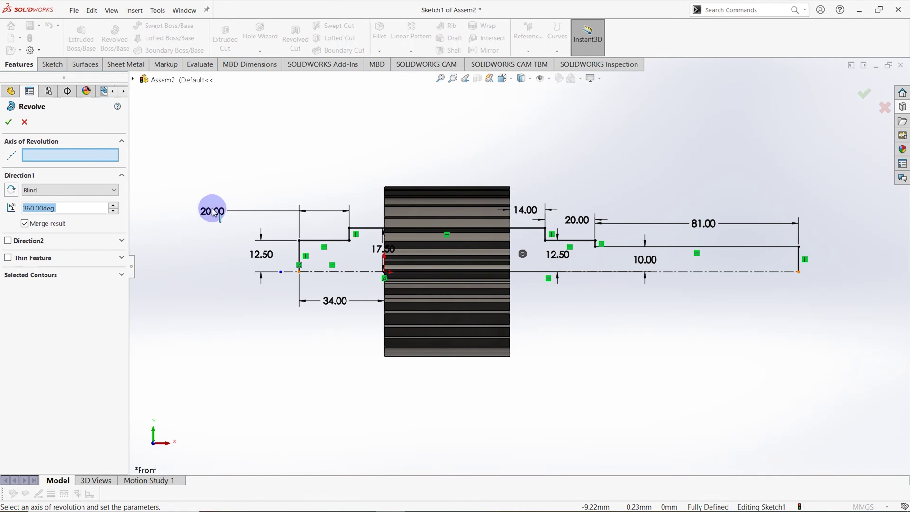
pyautogui.click(67, 155)
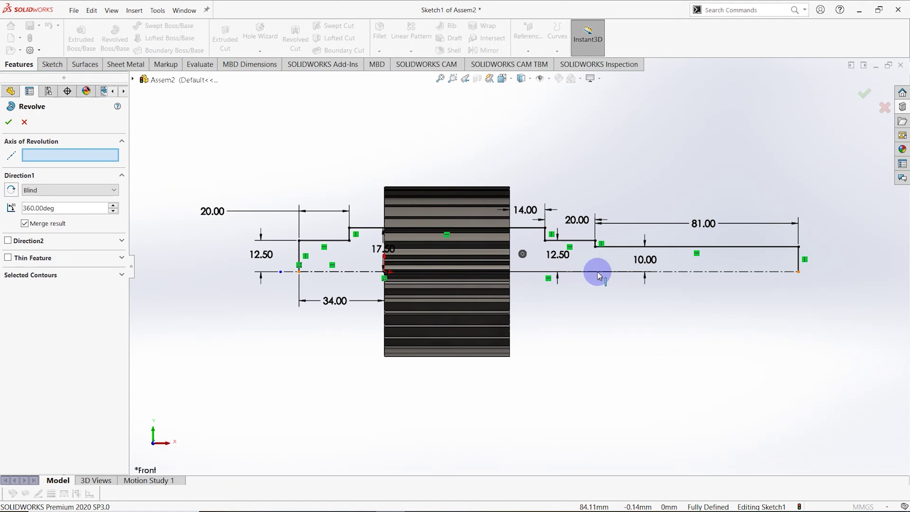
pyautogui.click(694, 274)
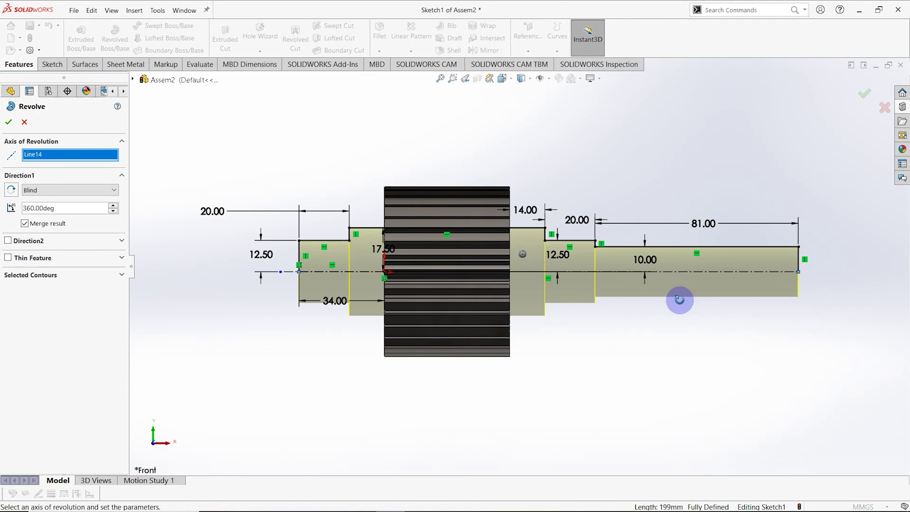
pyautogui.moveTo(680, 299); pyautogui.dragTo(848, 154, button='middle')
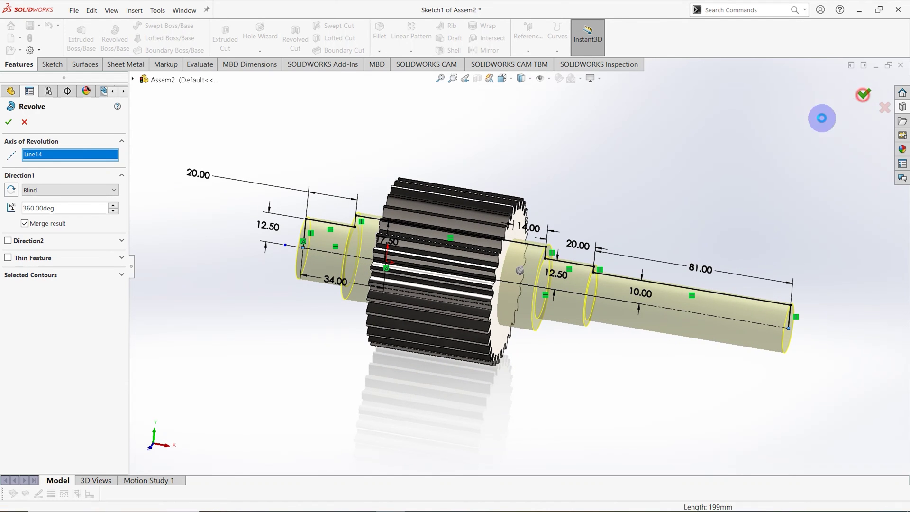
pyautogui.click(863, 93)
pyautogui.moveTo(688, 178); pyautogui.dragTo(619, 278, button='middle')
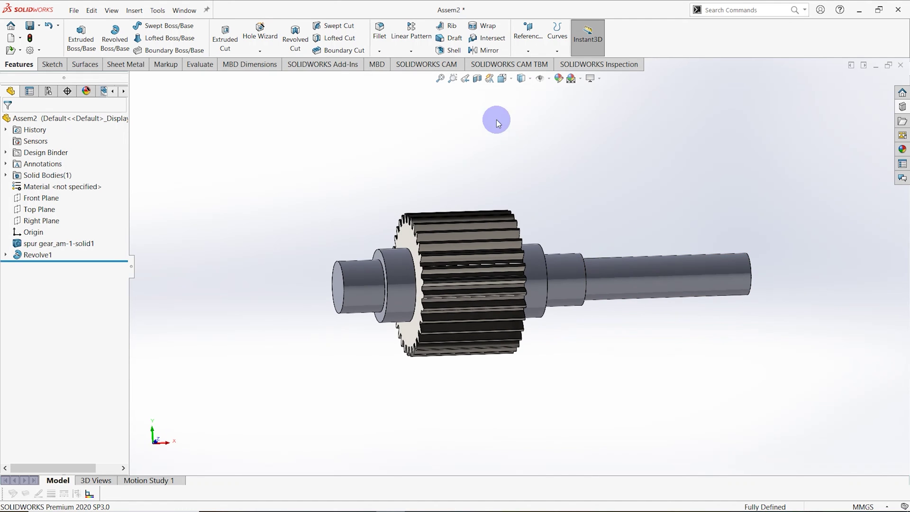
# - Start a chamfer on both shaft end edges, the left collar's outer edge, and the shoulder edge where the long right section begins
pyautogui.click(379, 50)
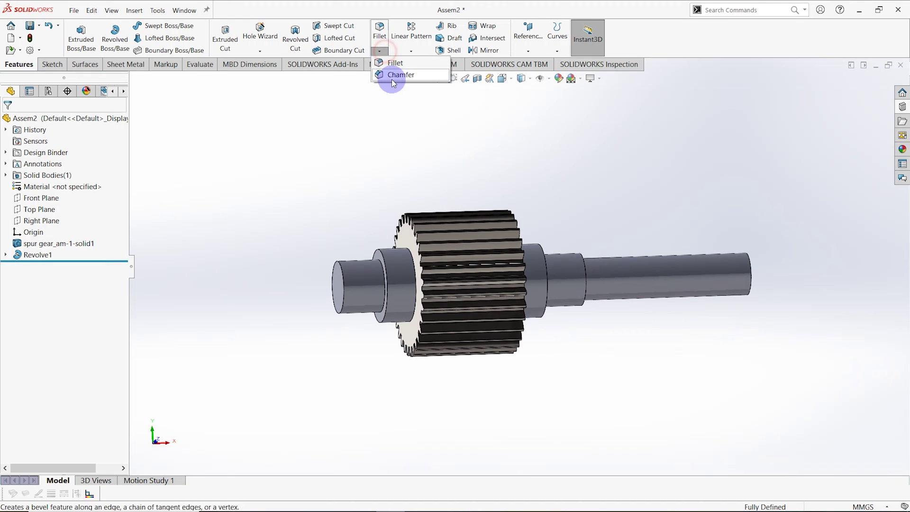
pyautogui.click(396, 76)
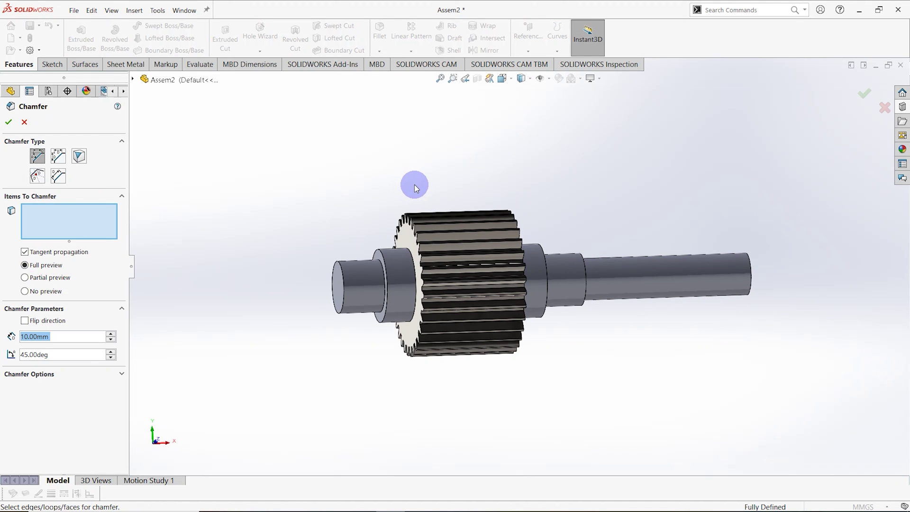
pyautogui.moveTo(412, 246); pyautogui.dragTo(396, 288, button='middle')
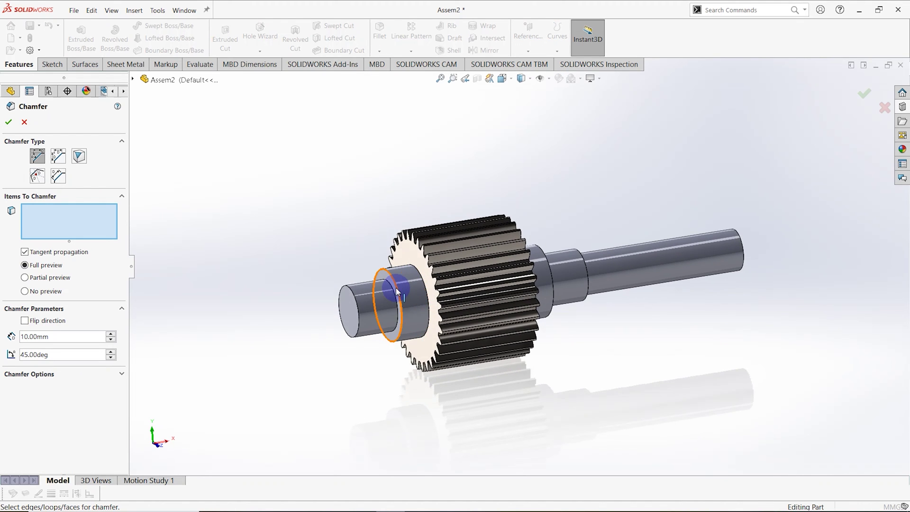
pyautogui.scroll(-2, 358, 289)
pyautogui.click(344, 286)
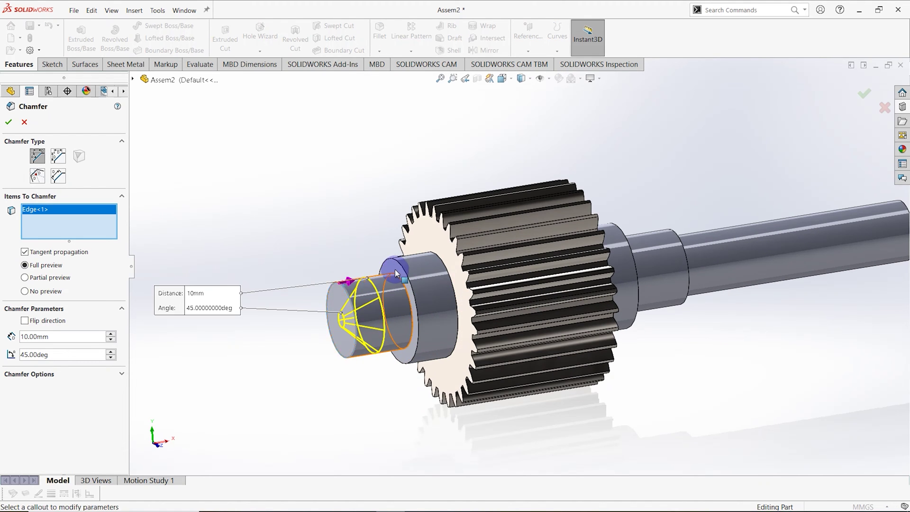
pyautogui.click(397, 266)
pyautogui.moveTo(397, 262); pyautogui.dragTo(592, 239, button='middle')
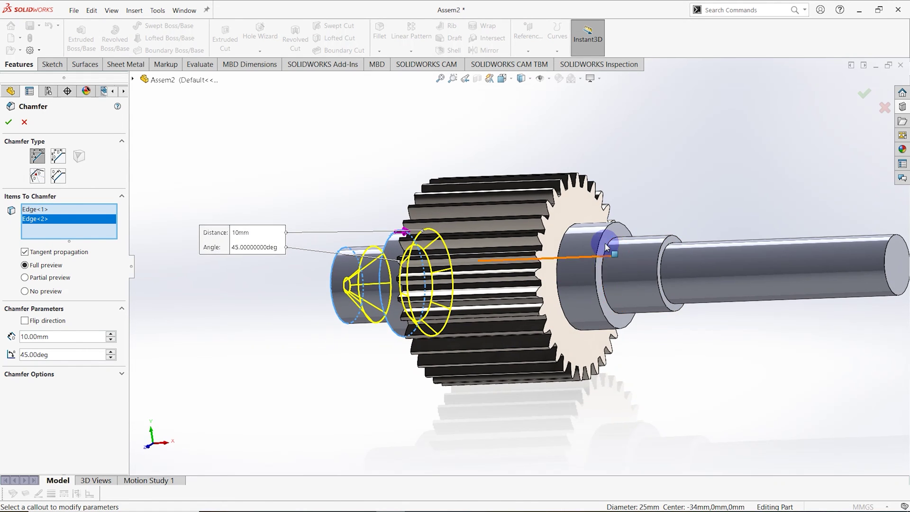
pyautogui.click(667, 239)
pyautogui.click(892, 242)
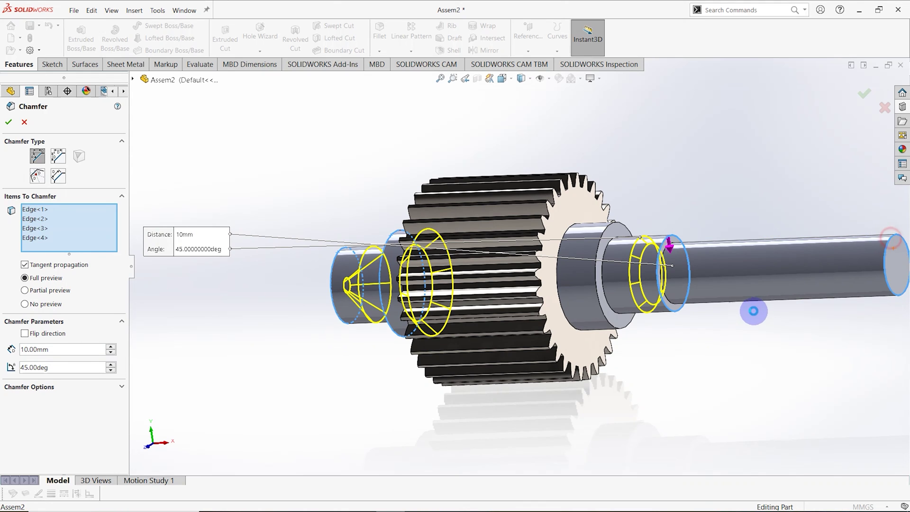
# - Set the chamfer distance to 1 mm at 45 degrees and apply it to the four selected edges
pyautogui.moveTo(738, 334); pyautogui.dragTo(423, 246, button='middle')
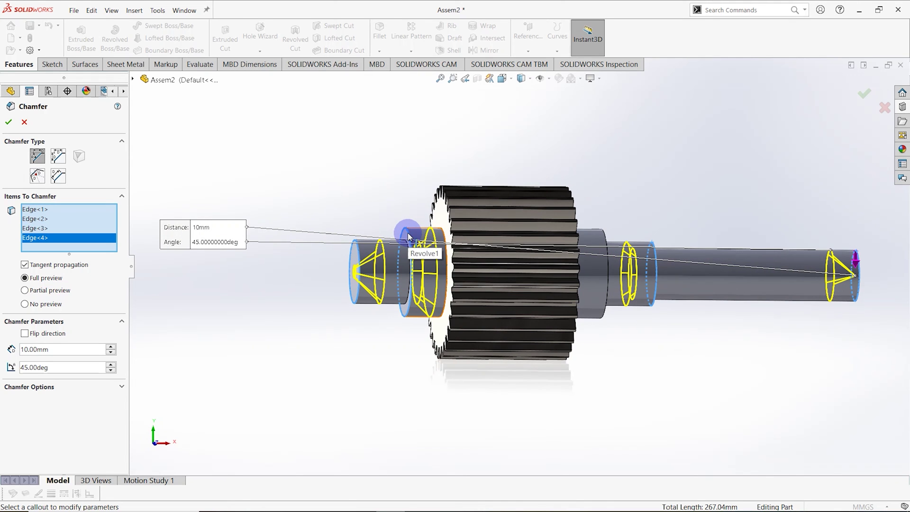
pyautogui.doubleClick(49, 349)
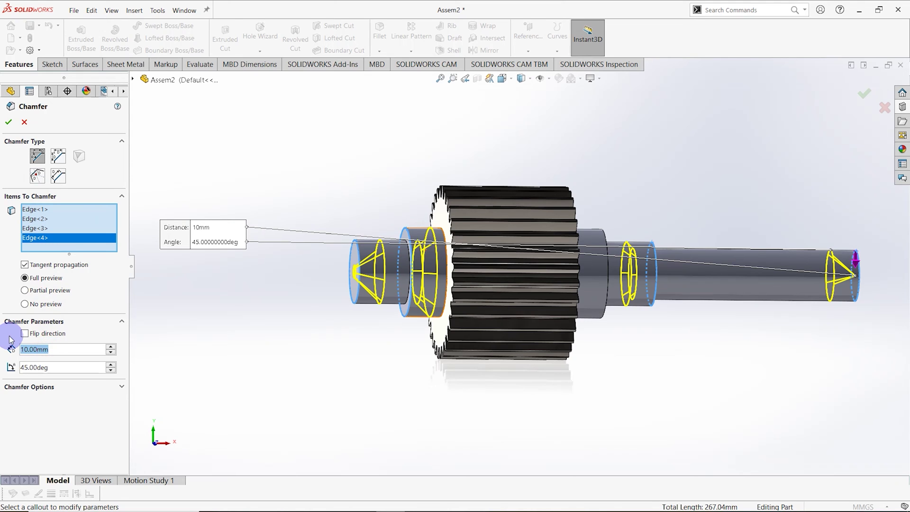
pyautogui.write('1')
pyautogui.press('Return')
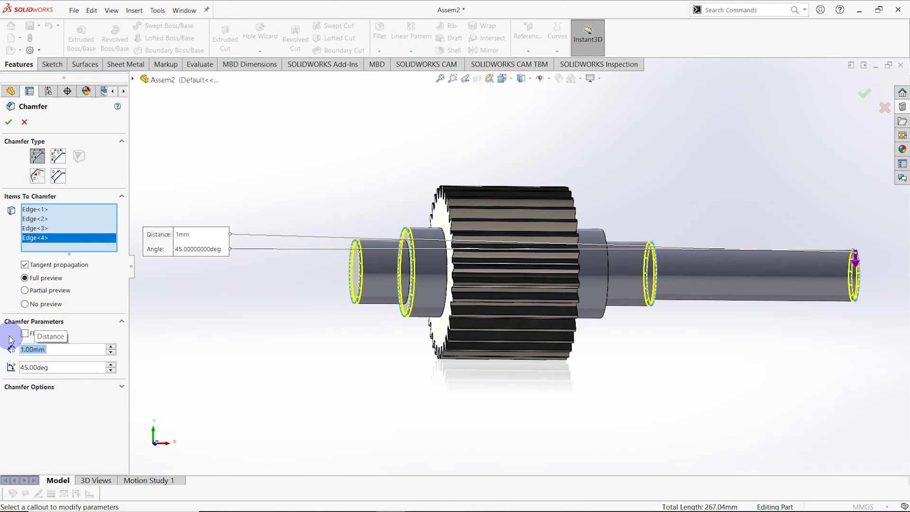
pyautogui.moveTo(732, 507)
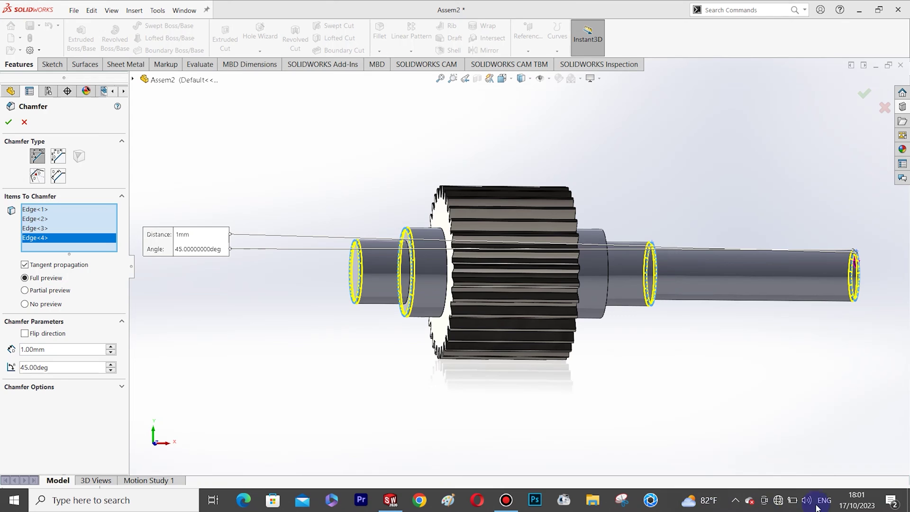
pyautogui.moveTo(545, 448)
pyautogui.mouseDown(button='middle')
pyautogui.moveTo(533, 451)
pyautogui.moveTo(544, 435)
pyautogui.mouseUp(button='middle')
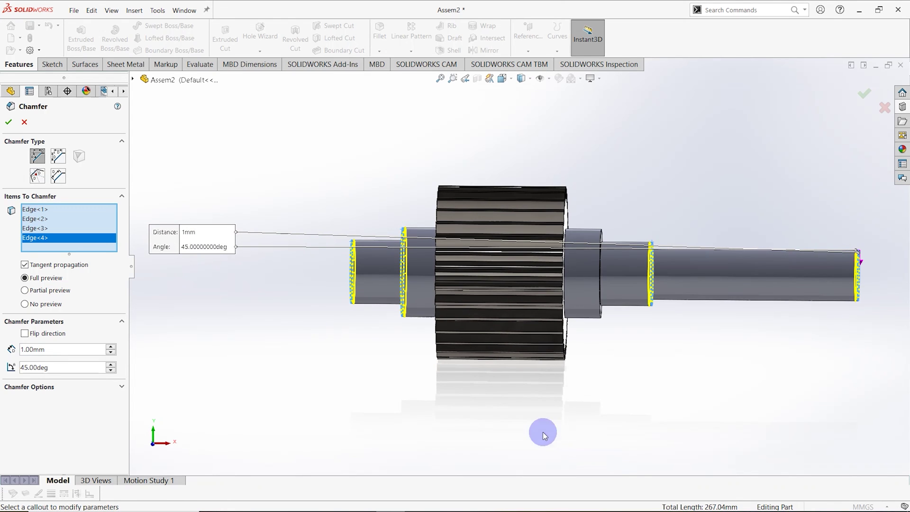
pyautogui.click(9, 122)
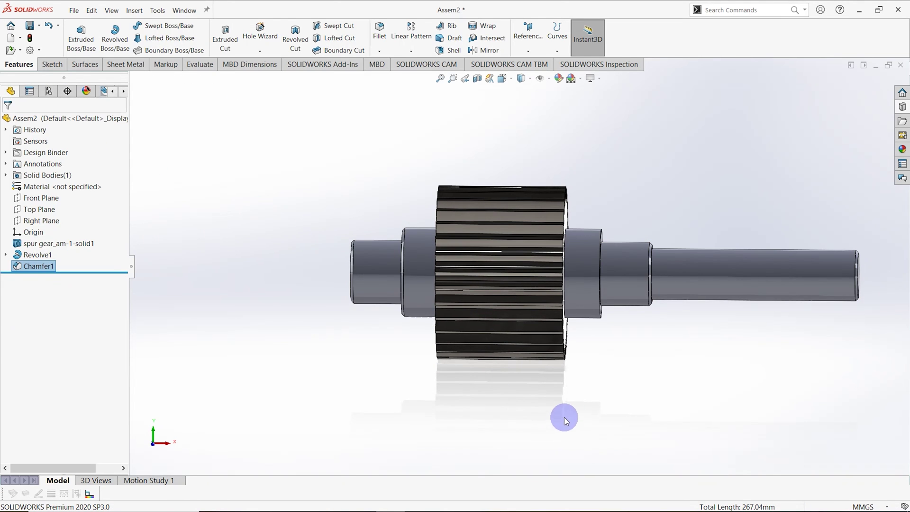
# - Chamfer the outer edge of the large collar right of the gear by 1 mm at 45 degrees
pyautogui.moveTo(587, 509)
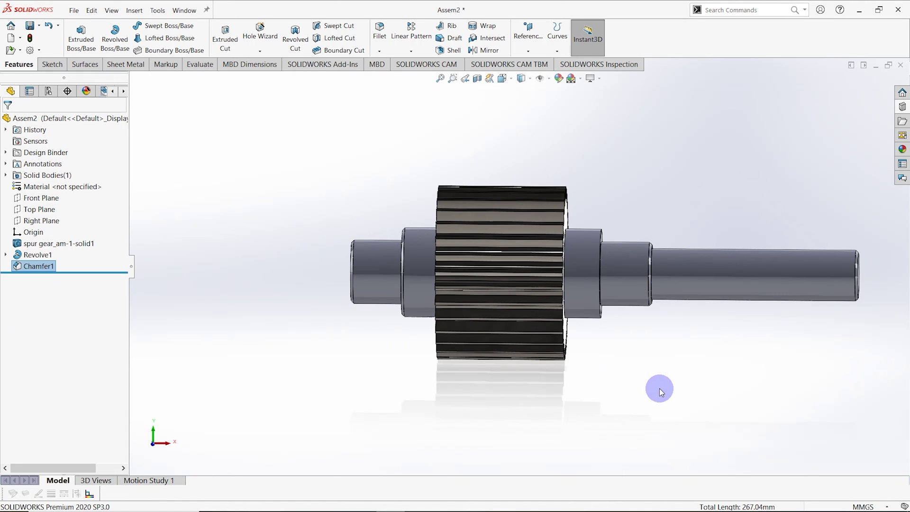
pyautogui.moveTo(658, 388); pyautogui.dragTo(566, 237, button='middle')
pyautogui.click(382, 52)
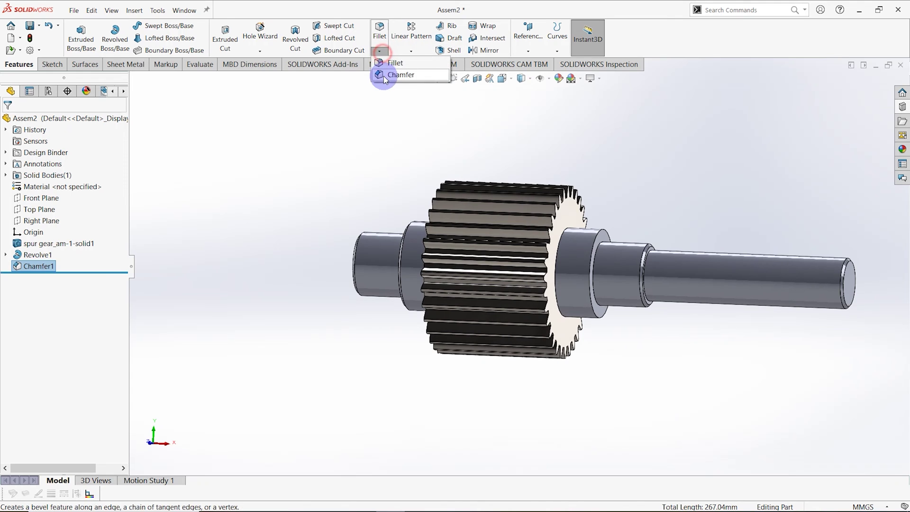
pyautogui.click(382, 76)
pyautogui.click(600, 230)
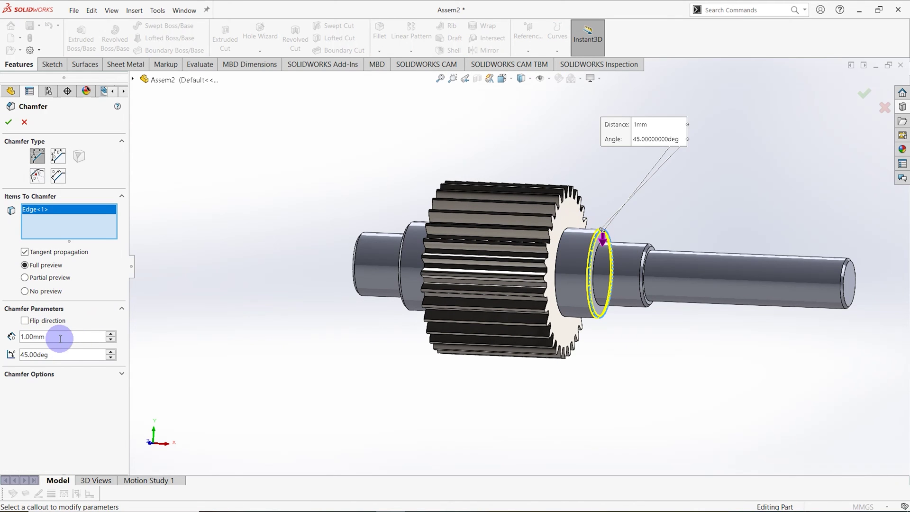
pyautogui.click(8, 121)
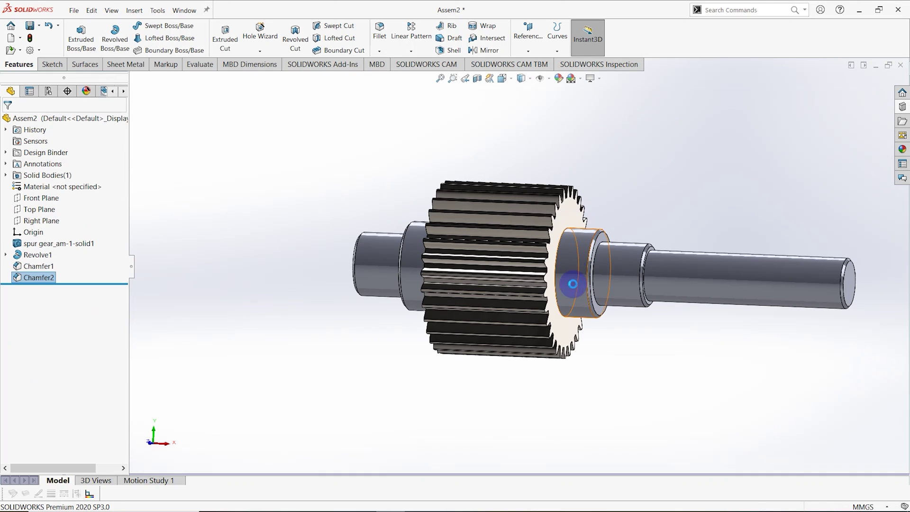
# - Create a reference plane offset 10 mm from the Front Plane
pyautogui.moveTo(572, 283); pyautogui.dragTo(635, 361, button='middle')
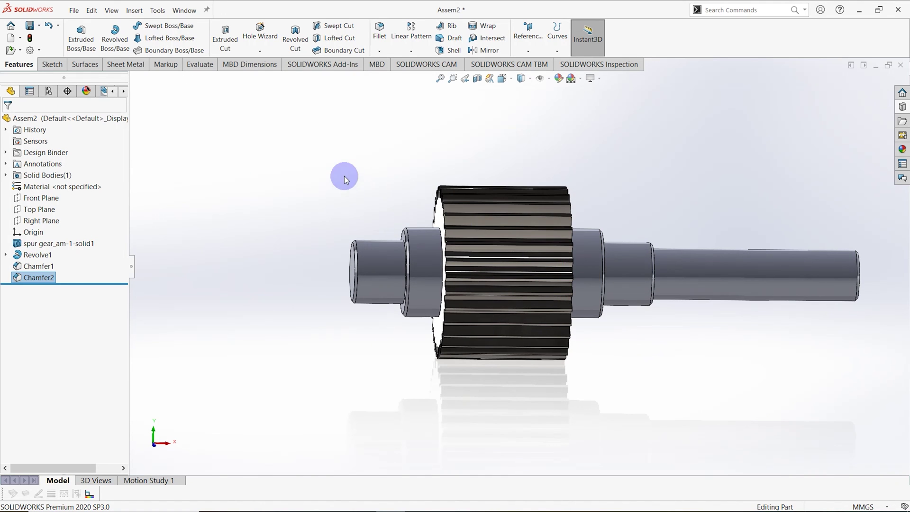
pyautogui.moveTo(815, 319)
pyautogui.mouseDown(button='middle')
pyautogui.moveTo(812, 349)
pyautogui.moveTo(790, 308)
pyautogui.mouseUp(button='middle')
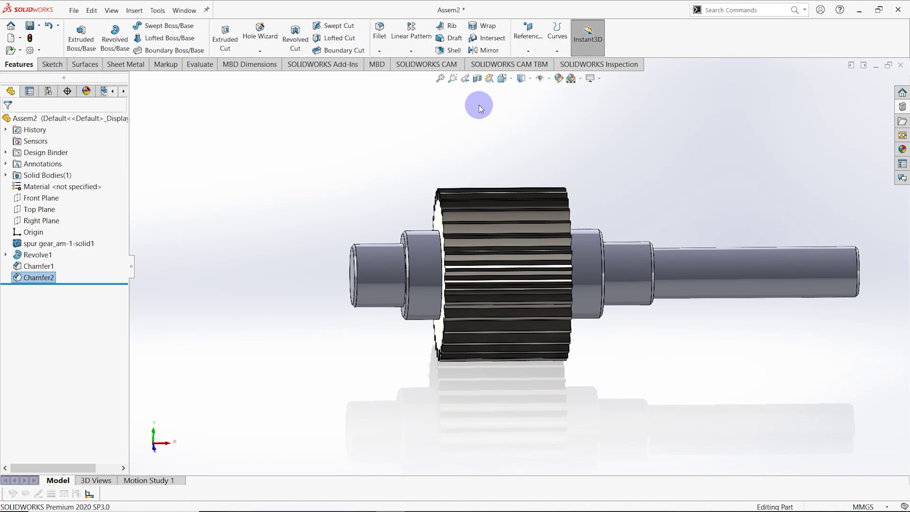
pyautogui.click(527, 51)
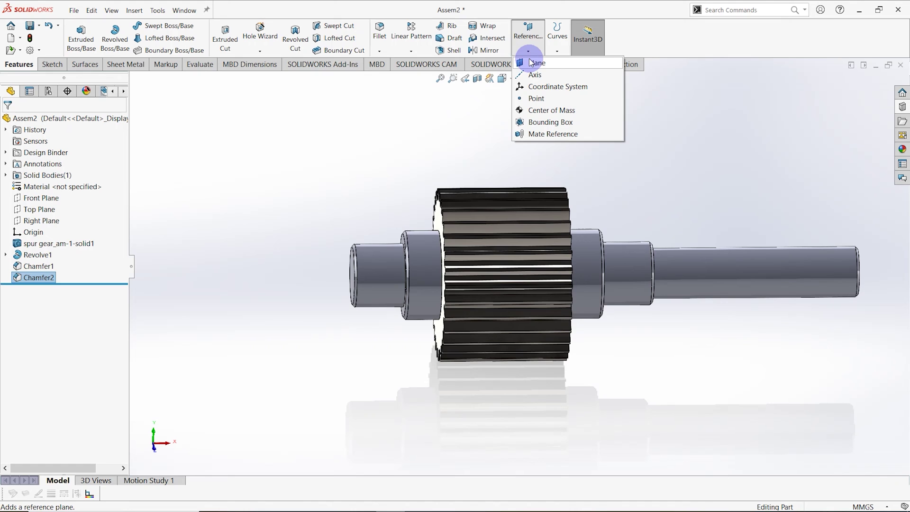
pyautogui.click(596, 106)
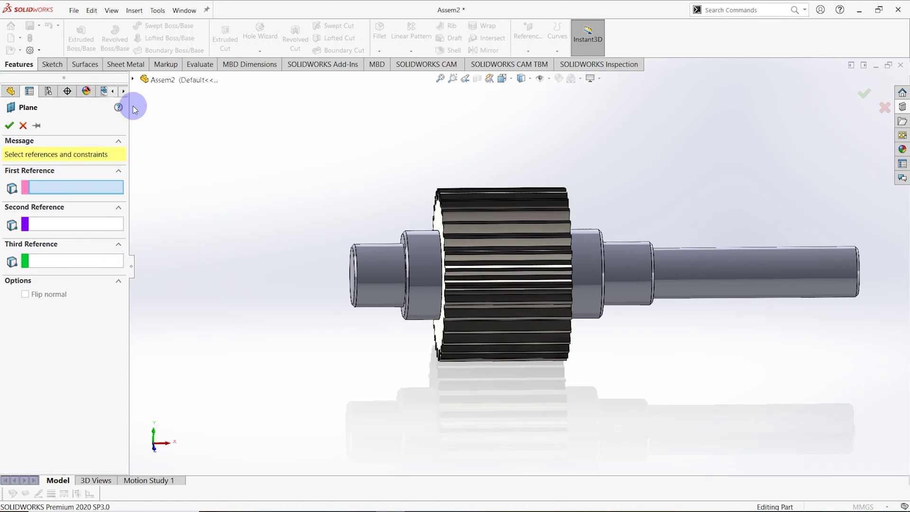
pyautogui.click(133, 78)
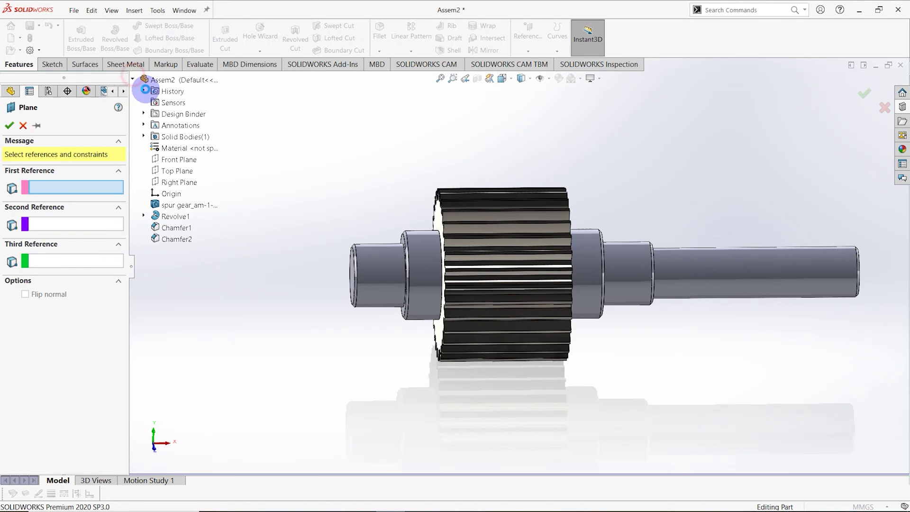
pyautogui.click(169, 160)
pyautogui.moveTo(471, 338); pyautogui.dragTo(408, 360, button='middle')
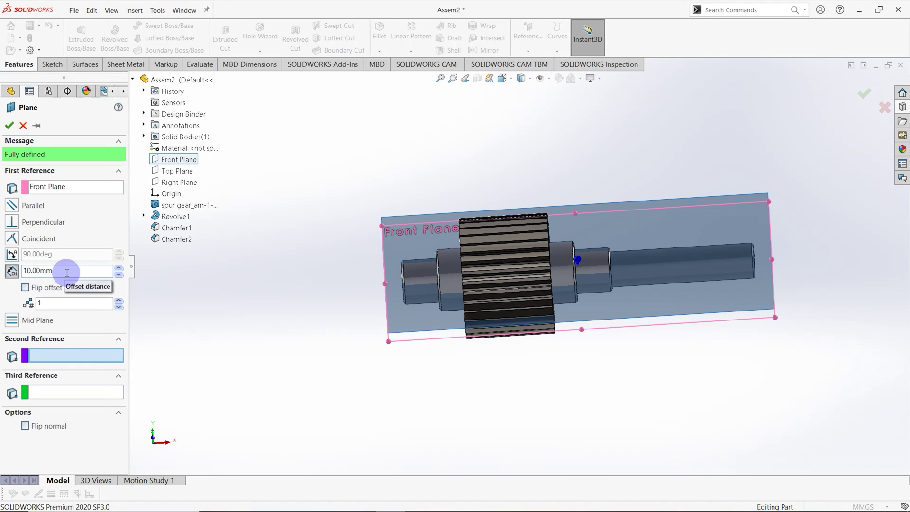
pyautogui.moveTo(428, 300); pyautogui.dragTo(276, 161, button='middle')
pyautogui.click(10, 125)
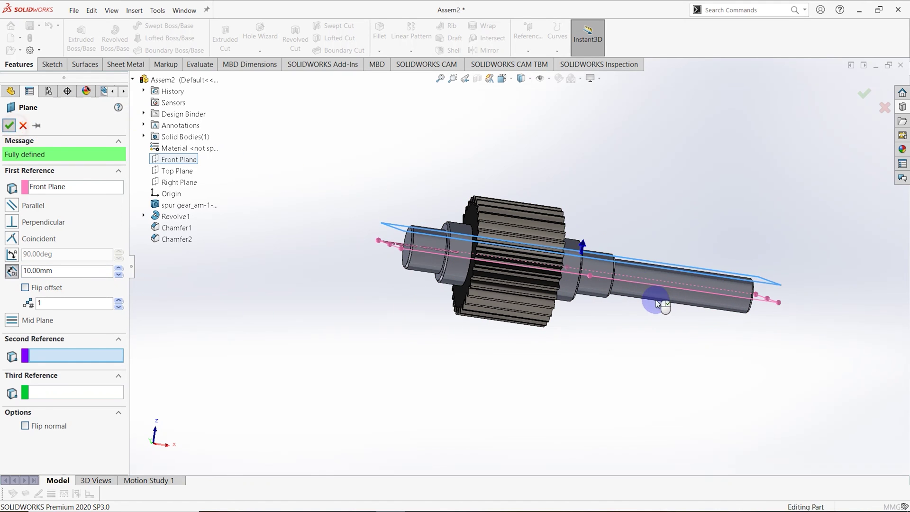
# - On the new offset plane, sketch a straight slot from the right end's midpoint leftward, about 19.5 mm between centers and 7.7 mm wide
pyautogui.moveTo(666, 326); pyautogui.dragTo(649, 379, button='middle')
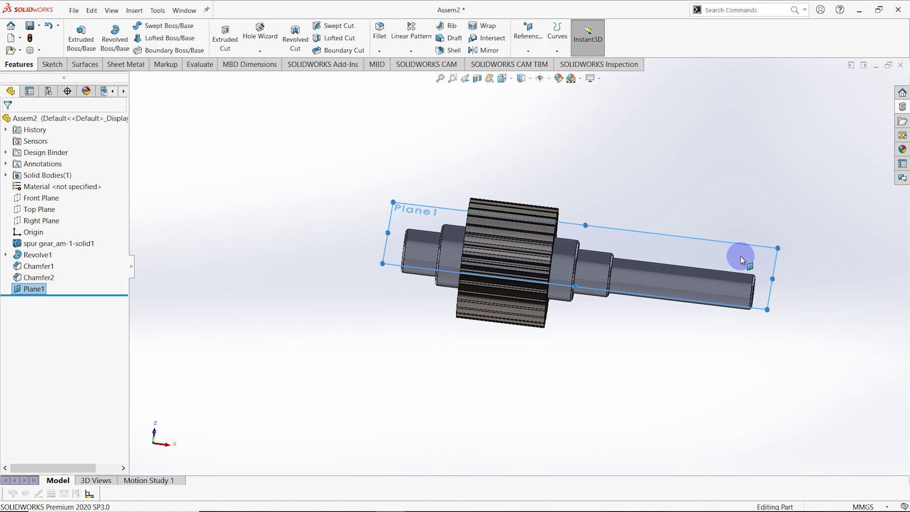
pyautogui.rightClick(740, 256)
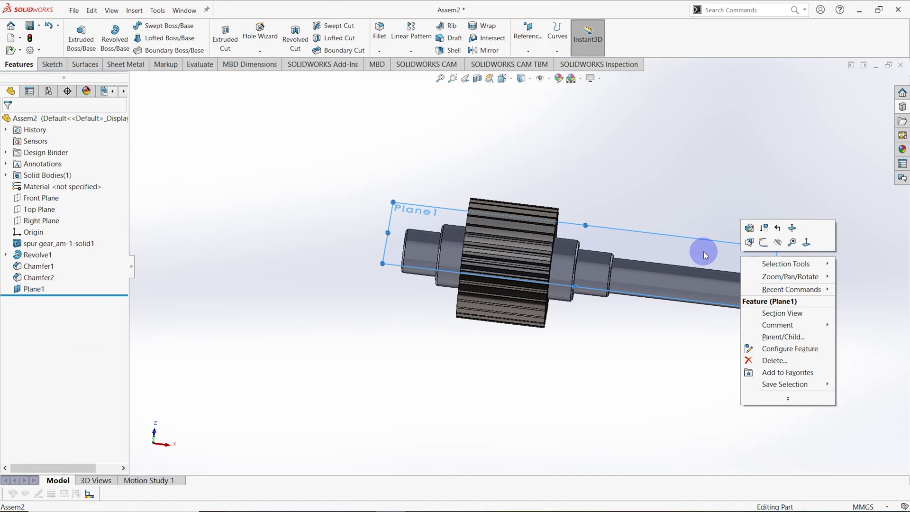
pyautogui.click(764, 244)
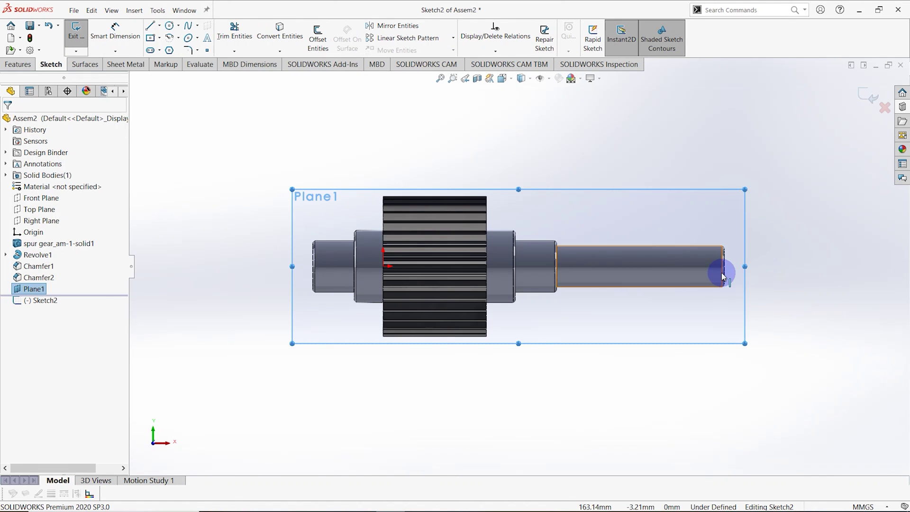
pyautogui.scroll(-3, 723, 275)
pyautogui.scroll(-2, 723, 277)
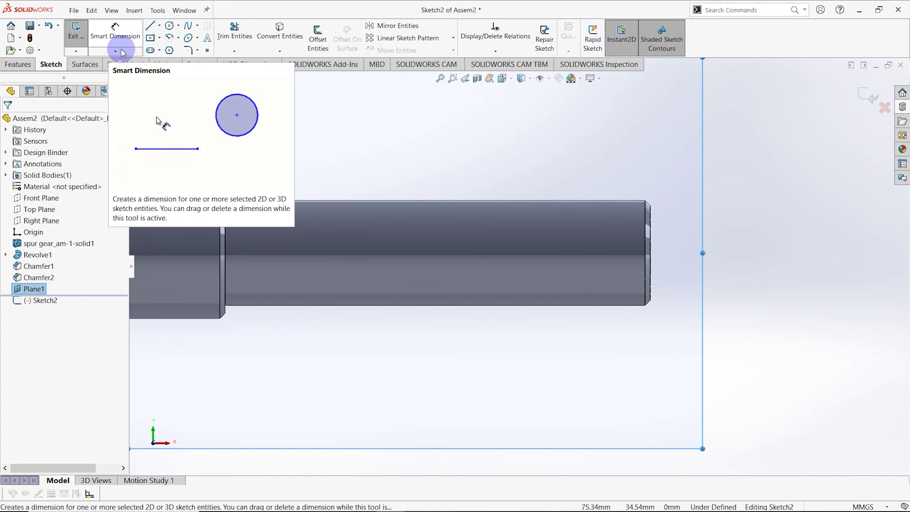
pyautogui.click(152, 51)
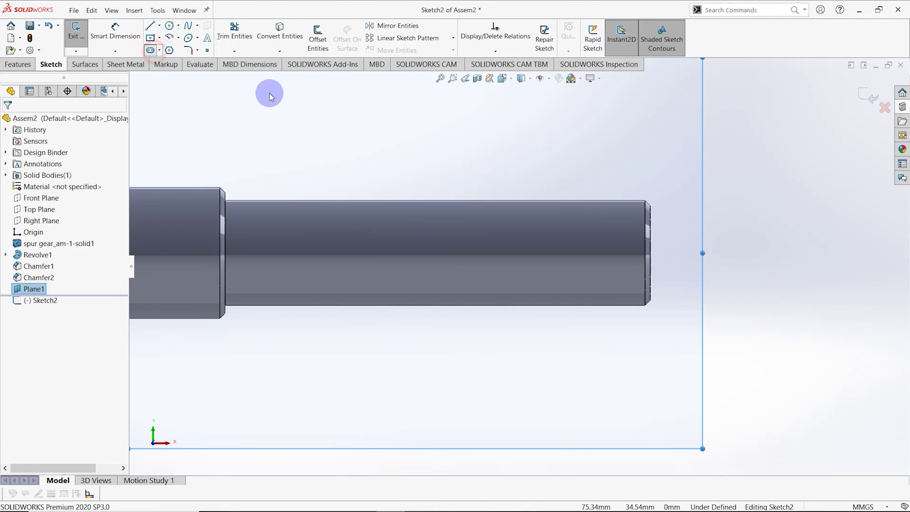
pyautogui.click(650, 253)
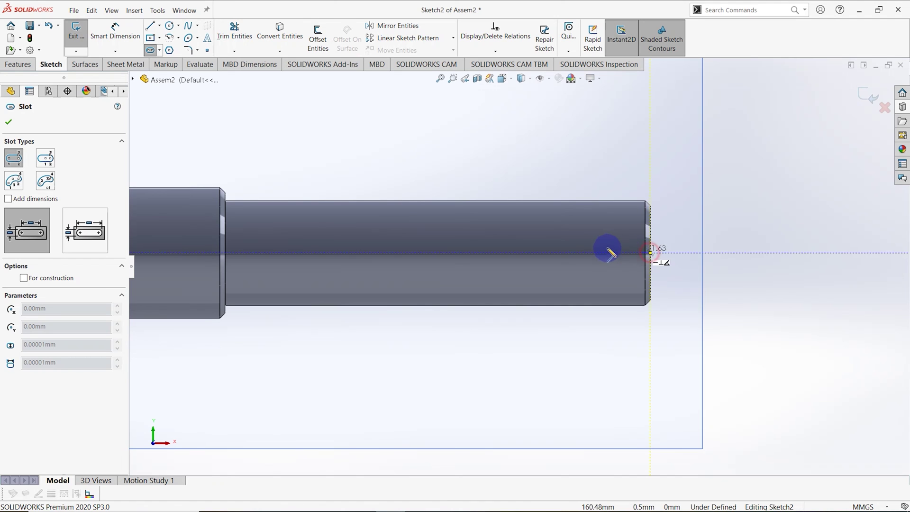
pyautogui.click(547, 253)
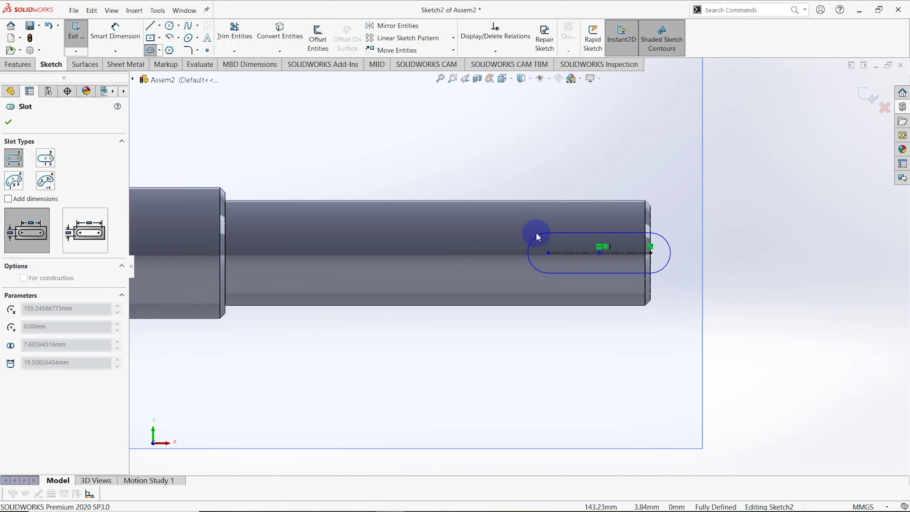
pyautogui.click(535, 232)
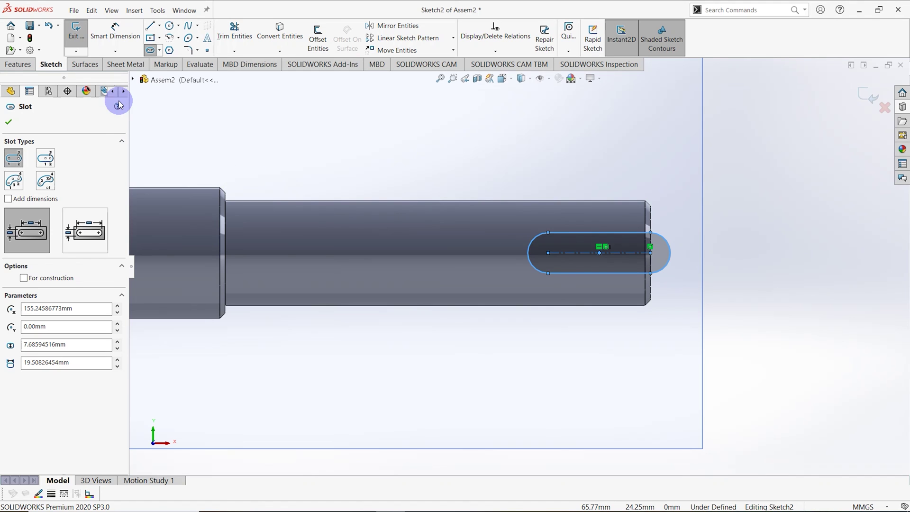
# - Dimension the keyway slot's width and set it to 6 mm
pyautogui.click(116, 31)
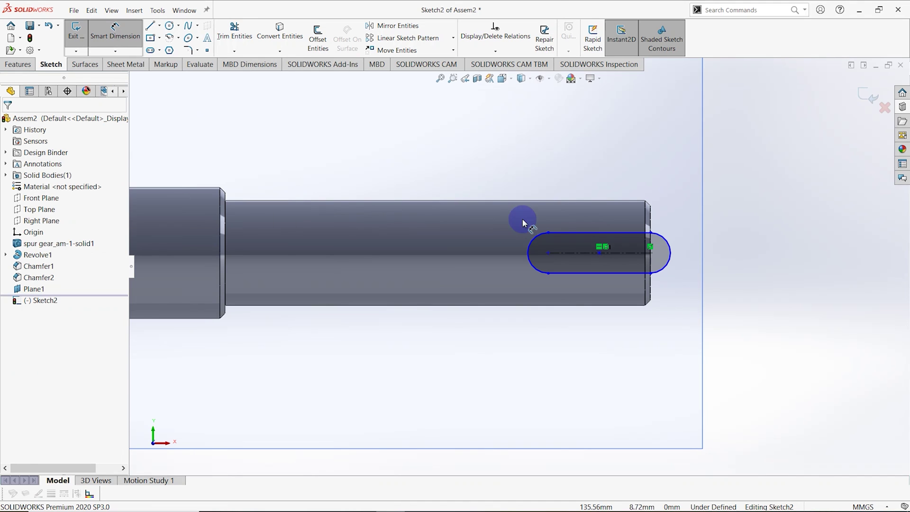
pyautogui.click(574, 234)
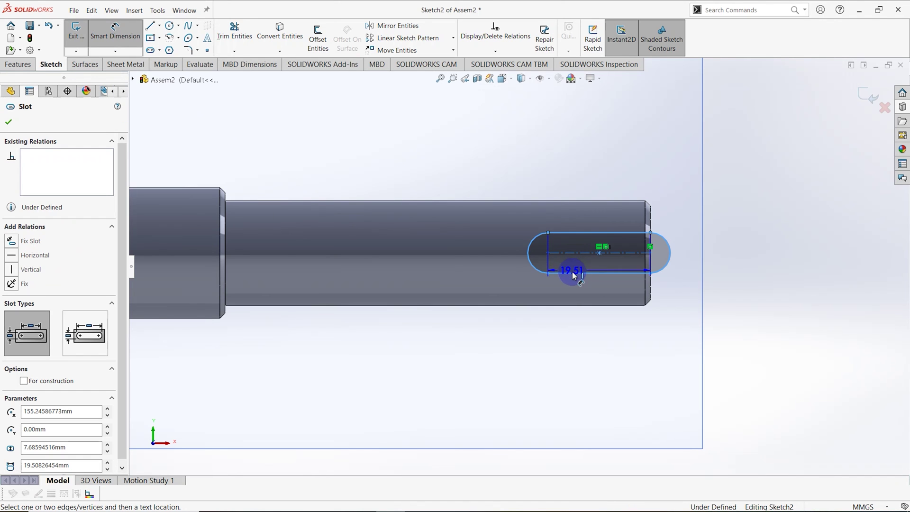
pyautogui.click(574, 273)
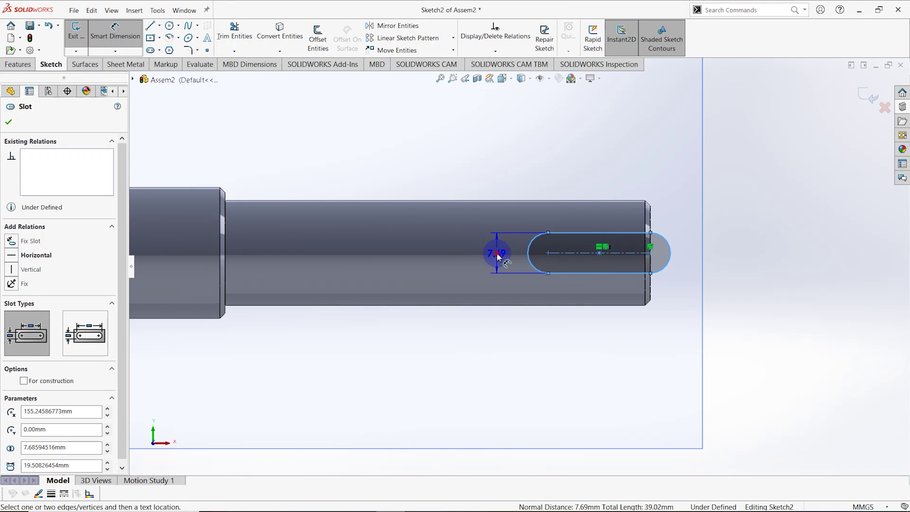
pyautogui.click(501, 251)
pyautogui.write('6')
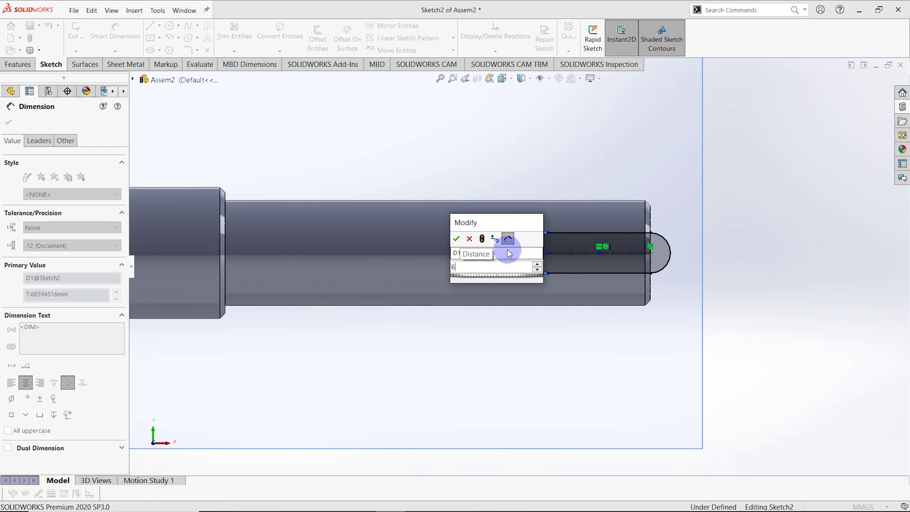
pyautogui.press('Return')
# - Dimension the distance from the slot's inner arc center to the shaft's end edge and set it to 22 mm
pyautogui.scroll(-2, 540, 265)
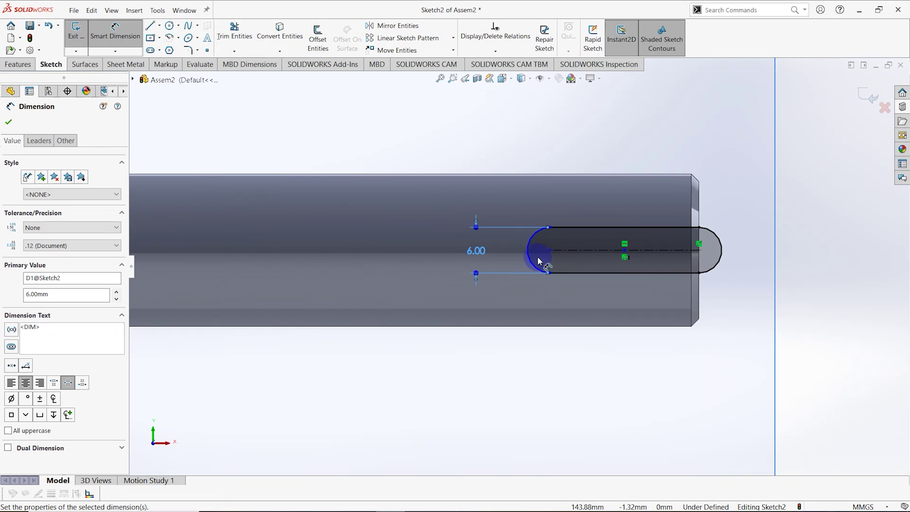
pyautogui.click(530, 242)
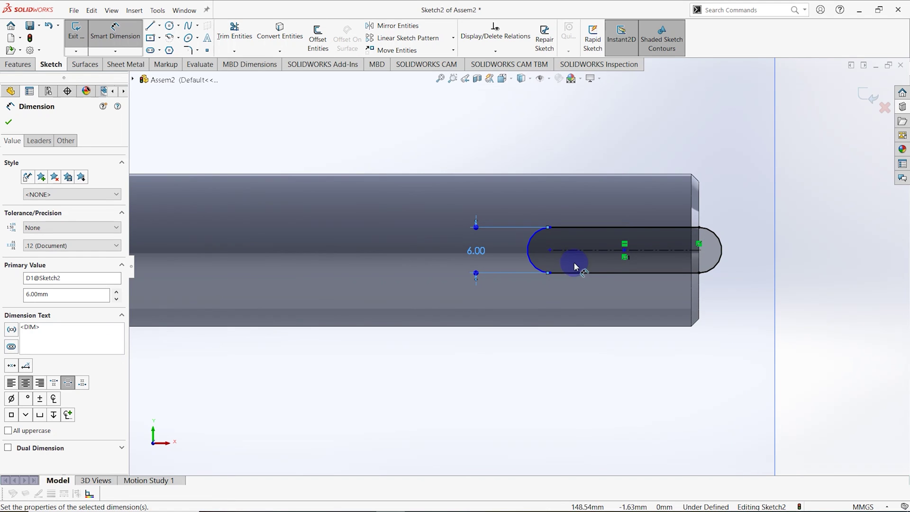
pyautogui.click(549, 249)
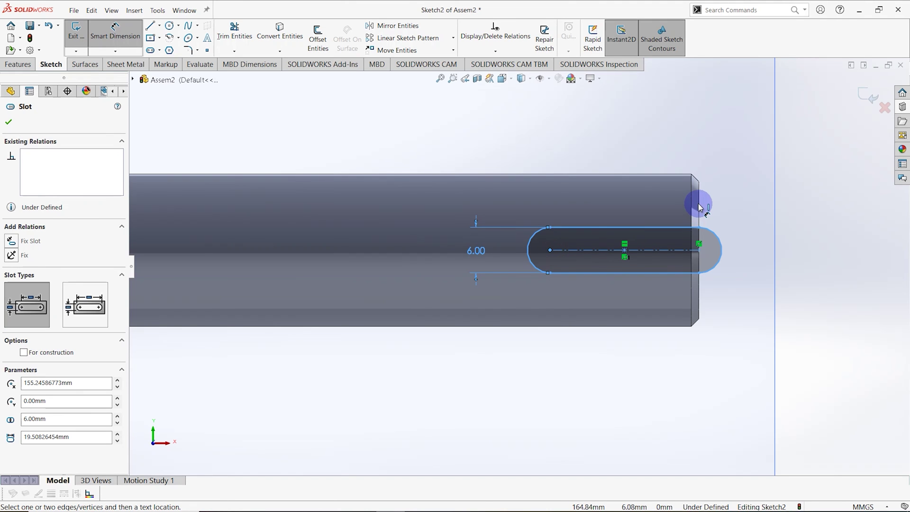
pyautogui.click(698, 207)
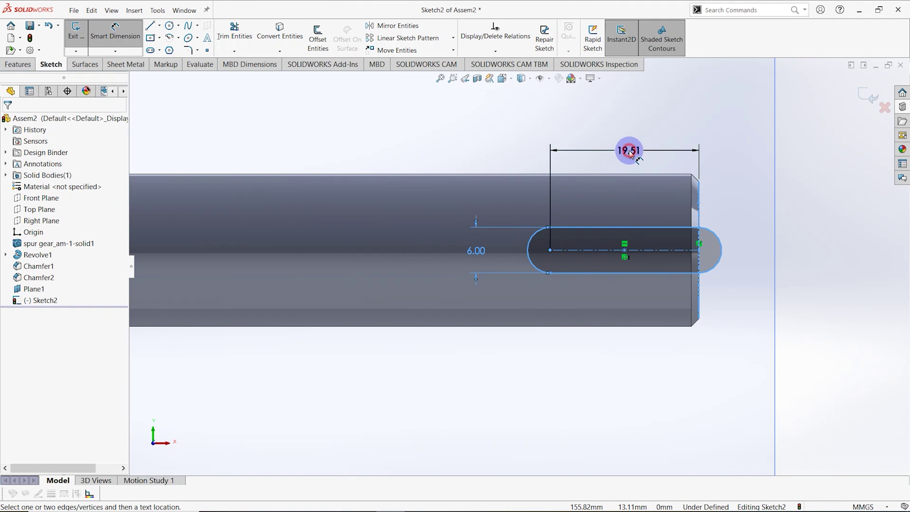
pyautogui.click(629, 151)
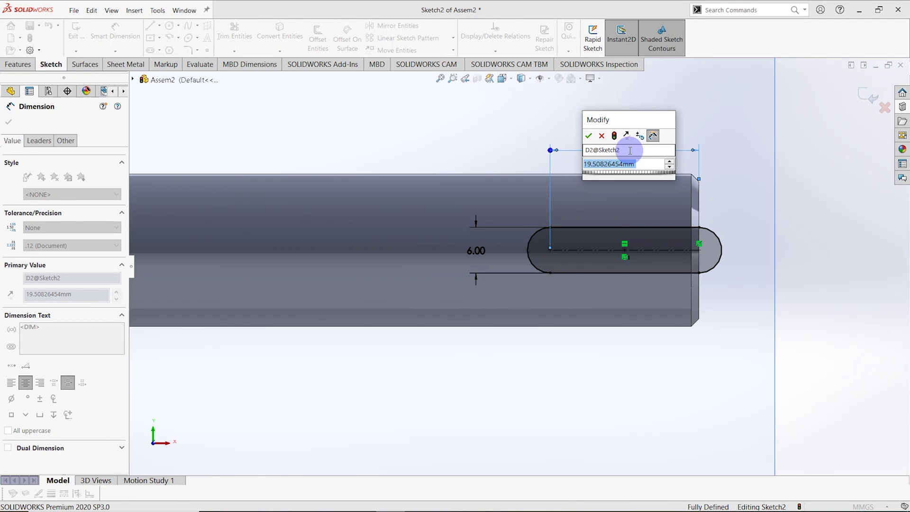
pyautogui.write('2')
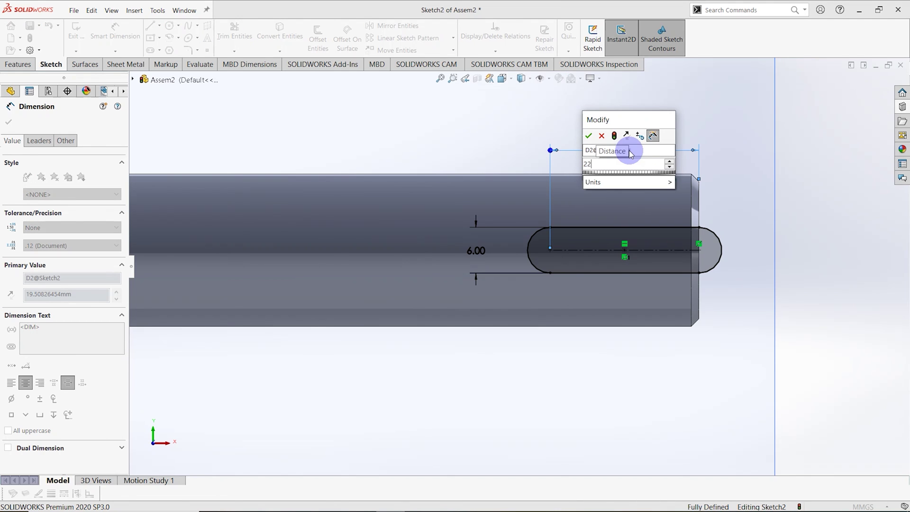
pyautogui.write('2')
pyautogui.press('Return')
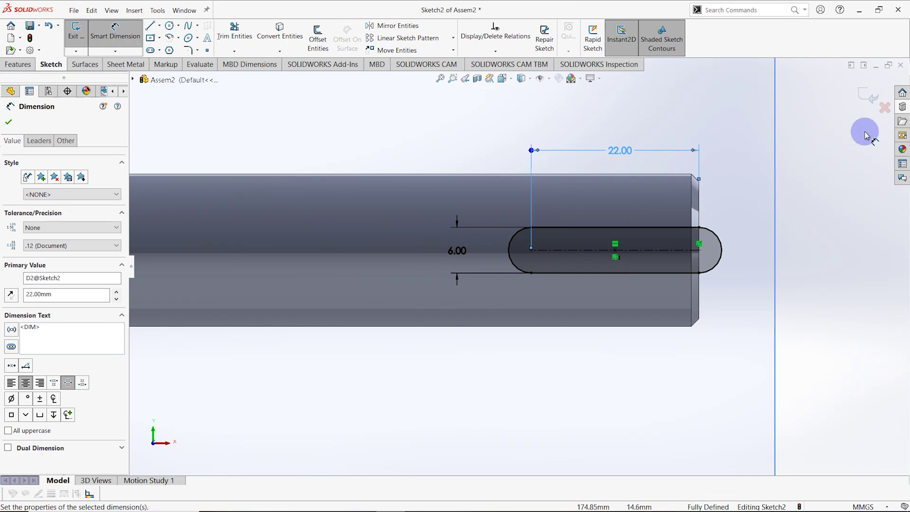
pyautogui.scroll(3, 568, 227)
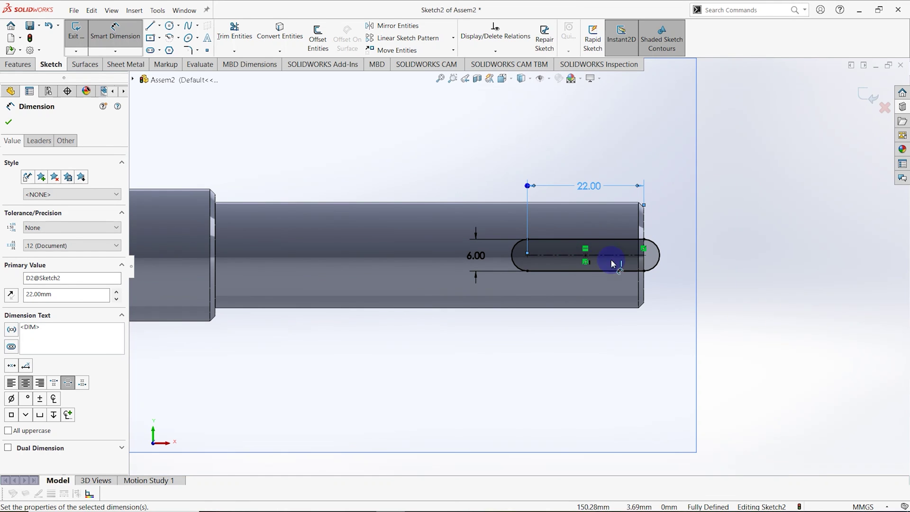
pyautogui.click(8, 124)
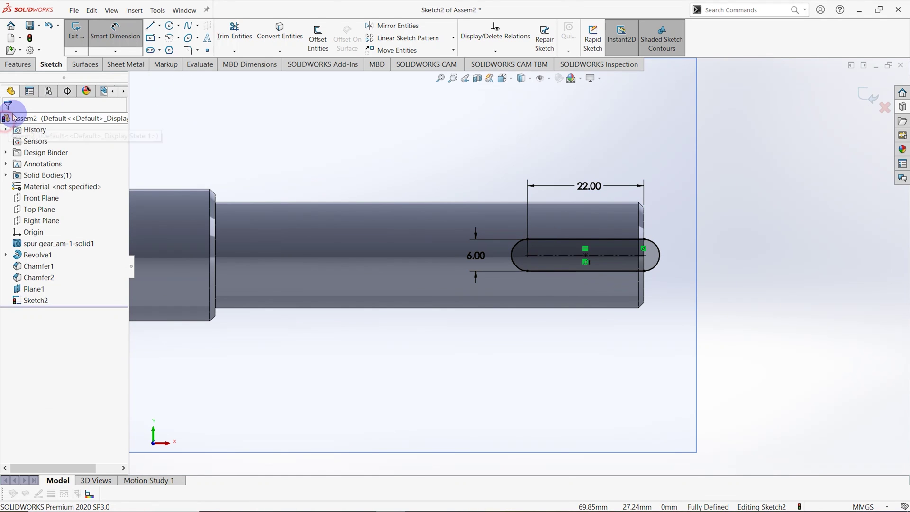
# - Cut-extrude the slot sketch into the shaft with a blind depth of 3.5 mm
pyautogui.click(20, 67)
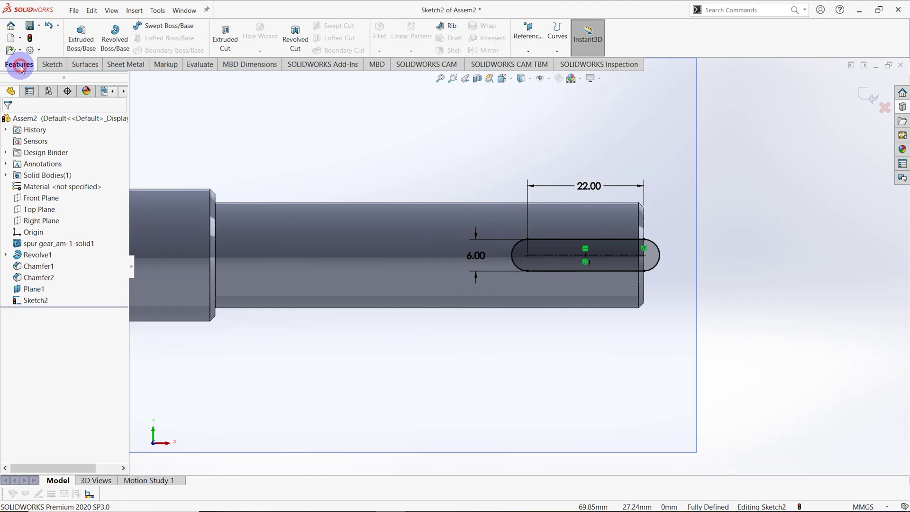
pyautogui.click(225, 43)
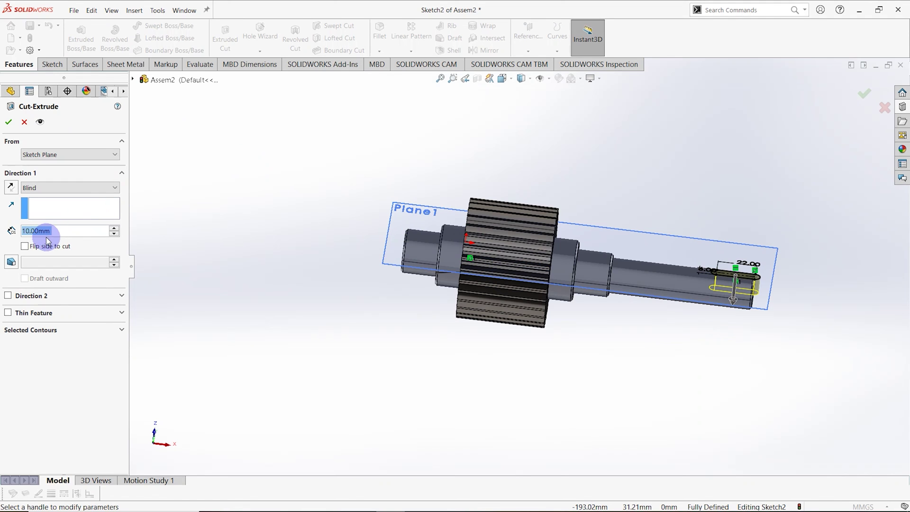
pyautogui.write('.5')
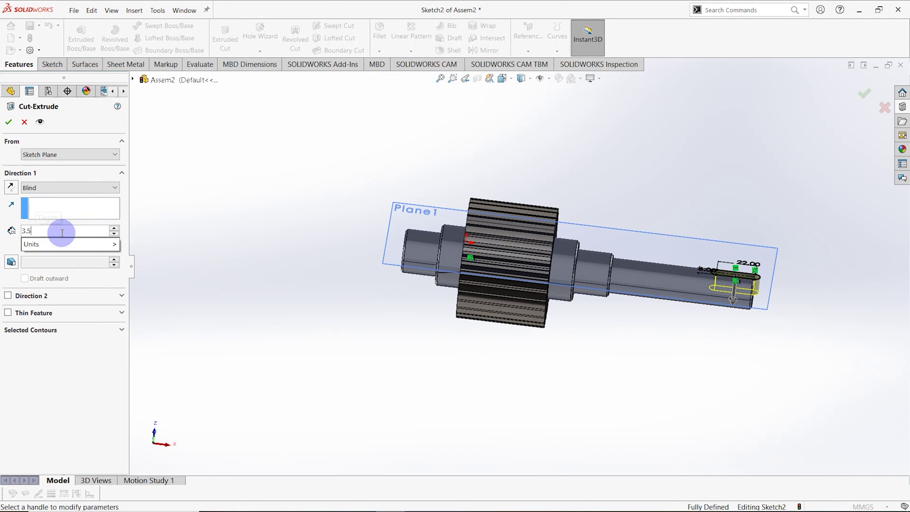
pyautogui.press('Return')
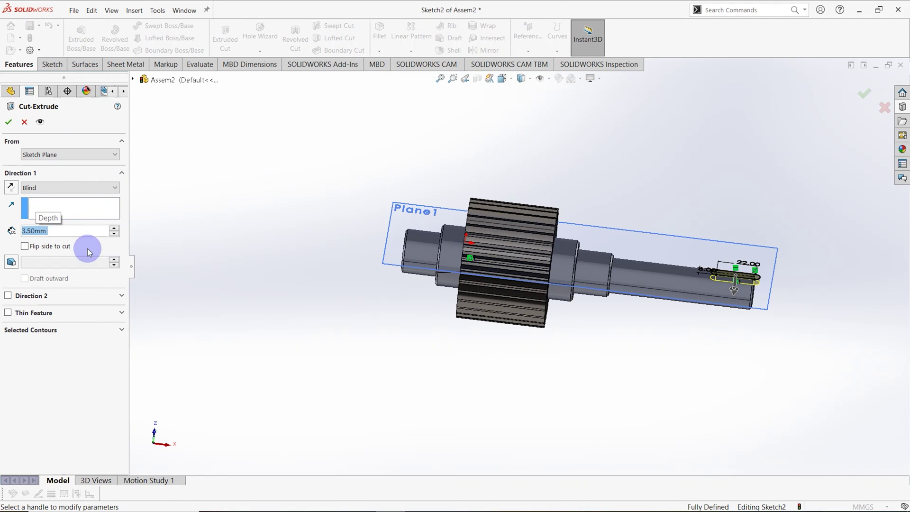
pyautogui.click(863, 97)
# - Fillet the bottom edge around the keyway floor with a 0.25 mm symmetric radius, using tangent propagation
pyautogui.moveTo(758, 282); pyautogui.dragTo(725, 159, button='middle')
pyautogui.scroll(2, 656, 291)
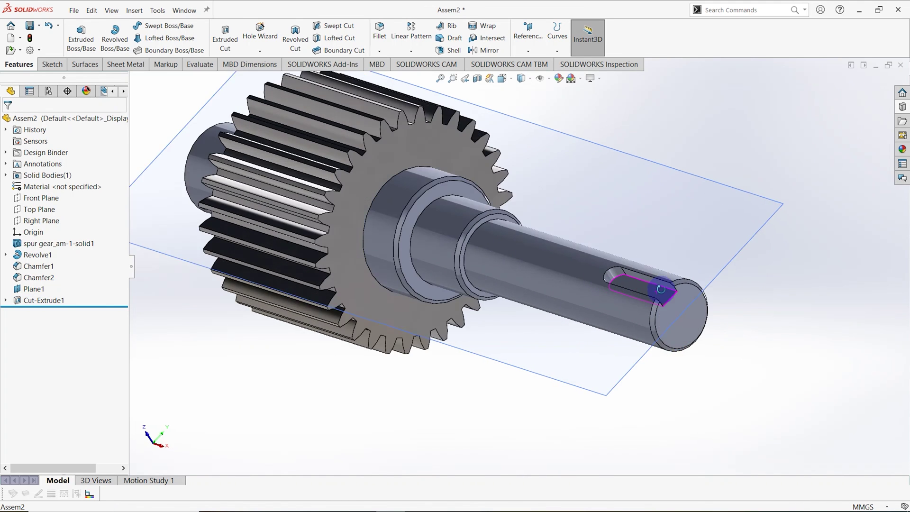
pyautogui.scroll(-1, 659, 288)
pyautogui.scroll(2, 642, 281)
pyautogui.scroll(-5, 641, 280)
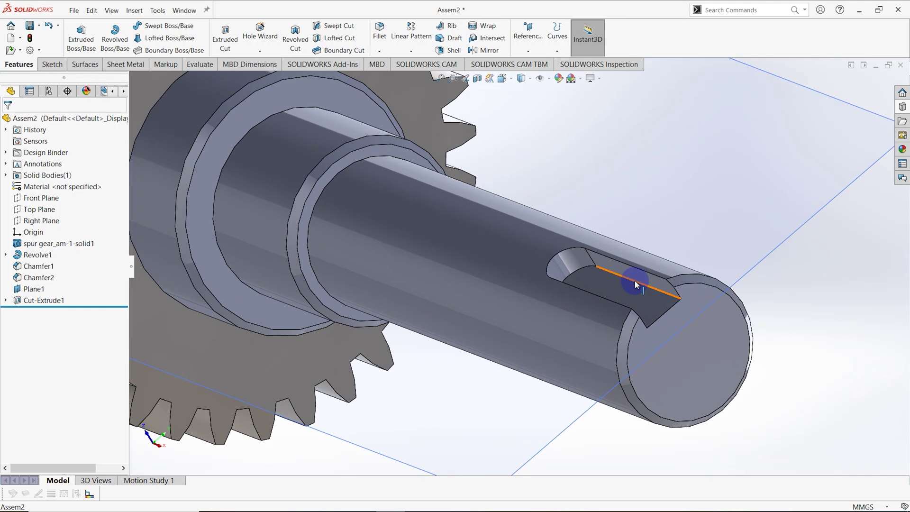
pyautogui.click(379, 51)
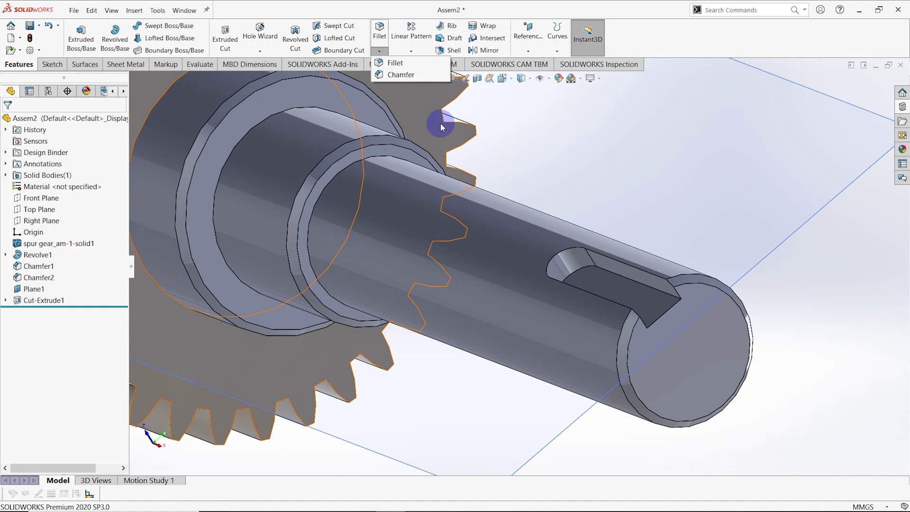
pyautogui.click(400, 61)
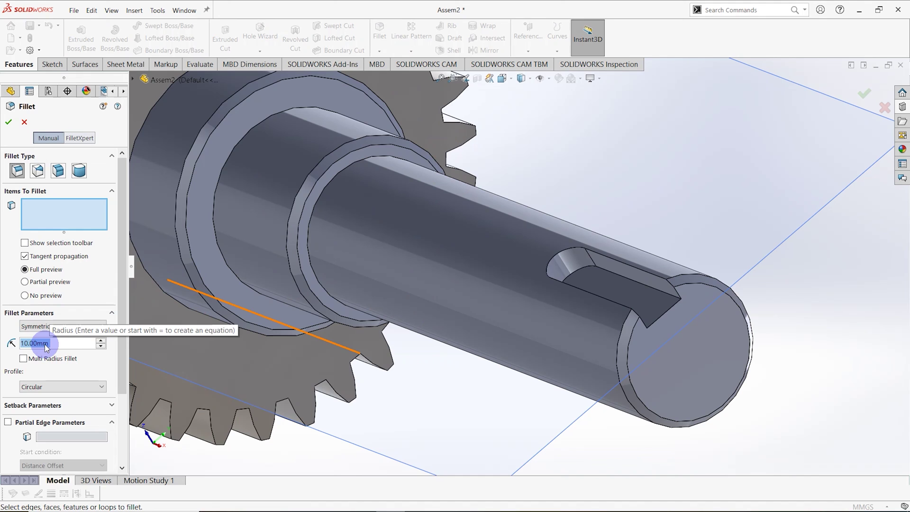
pyautogui.write('0.25')
pyautogui.press('Return')
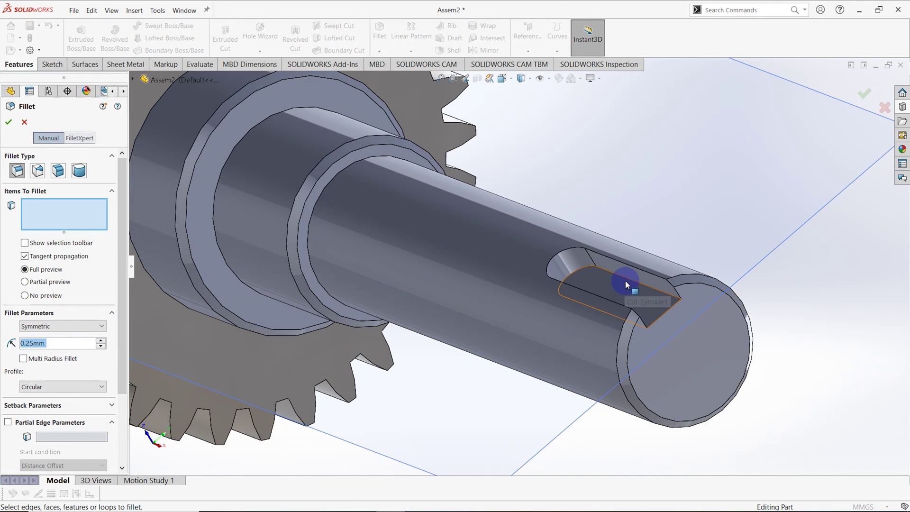
pyautogui.click(595, 278)
pyautogui.moveTo(599, 284); pyautogui.dragTo(348, 278, button='middle')
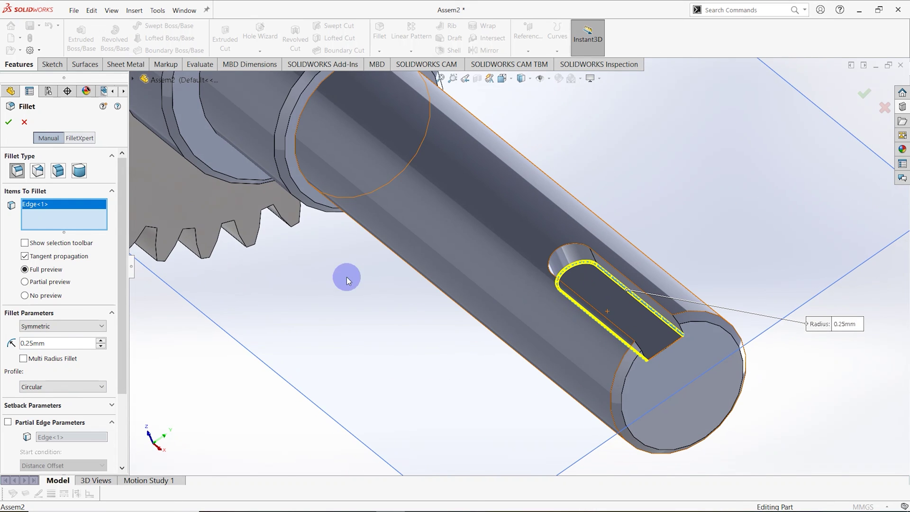
pyautogui.click(8, 122)
# - Hide the offset reference plane Plane1 in the model view
pyautogui.scroll(3, 573, 303)
pyautogui.moveTo(573, 303); pyautogui.dragTo(534, 291, button='middle')
pyautogui.scroll(2, 551, 320)
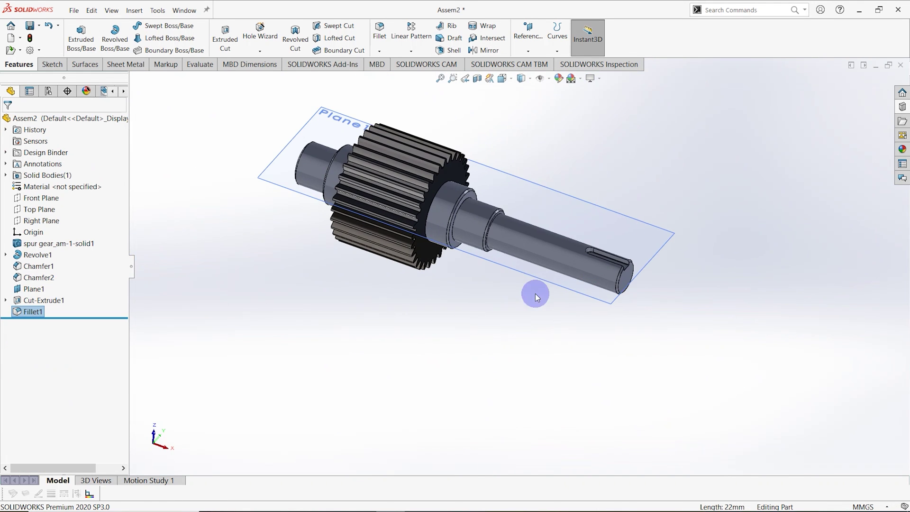
pyautogui.rightClick(597, 215)
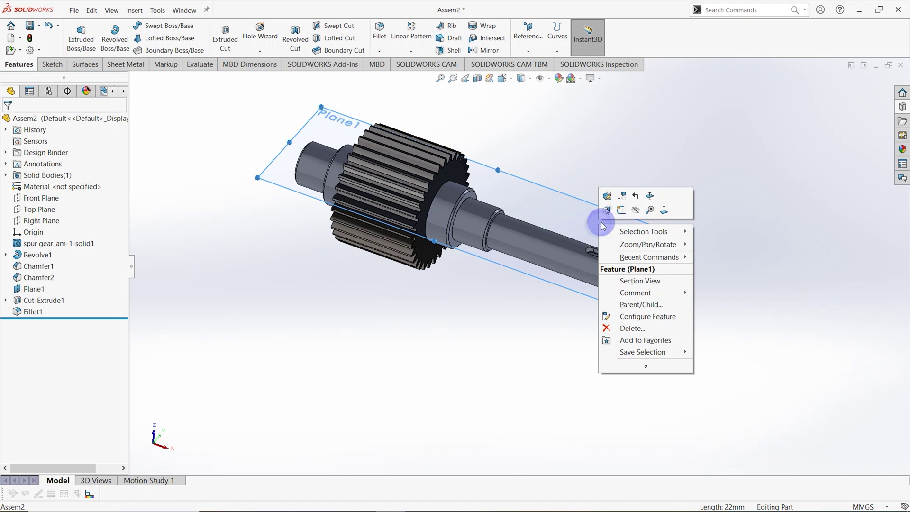
pyautogui.click(636, 216)
# - Assign the Cast Carbon Steel material from the SOLIDWORKS steel library to the gear shaft part
pyautogui.moveTo(540, 325); pyautogui.dragTo(267, 282, button='middle')
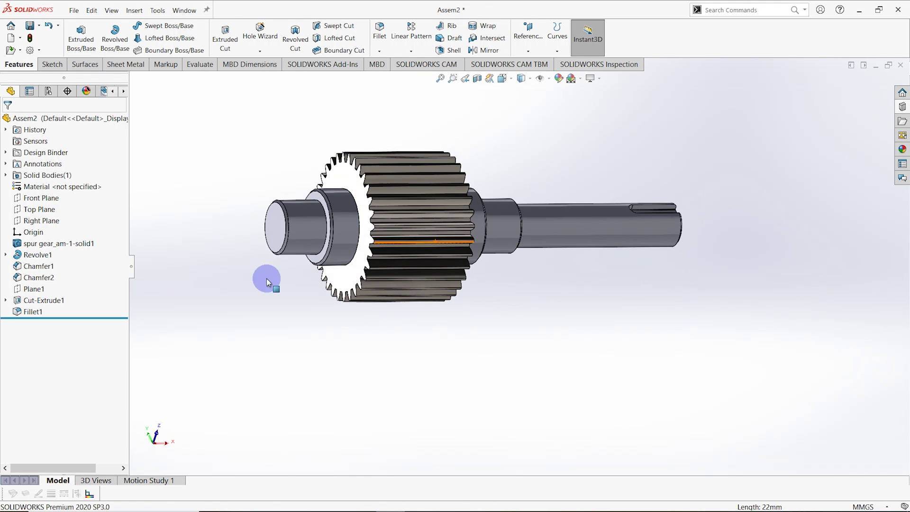
pyautogui.rightClick(84, 190)
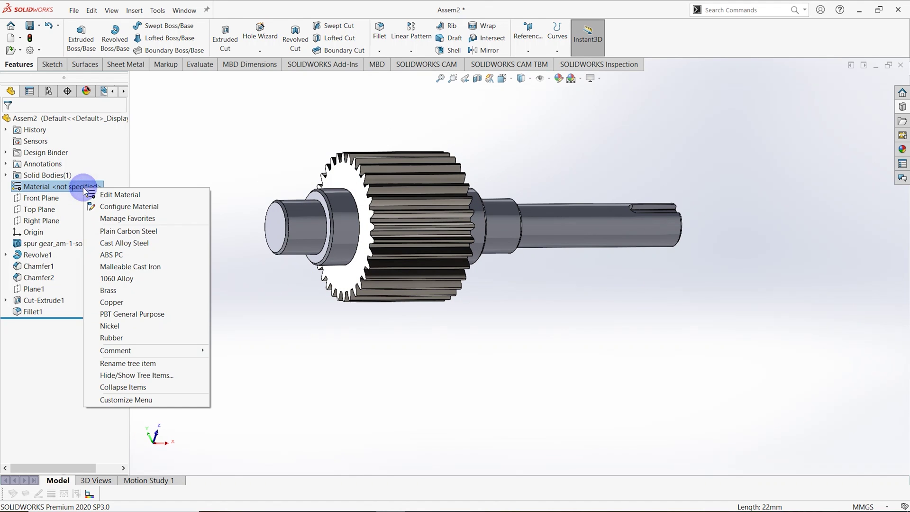
pyautogui.click(118, 195)
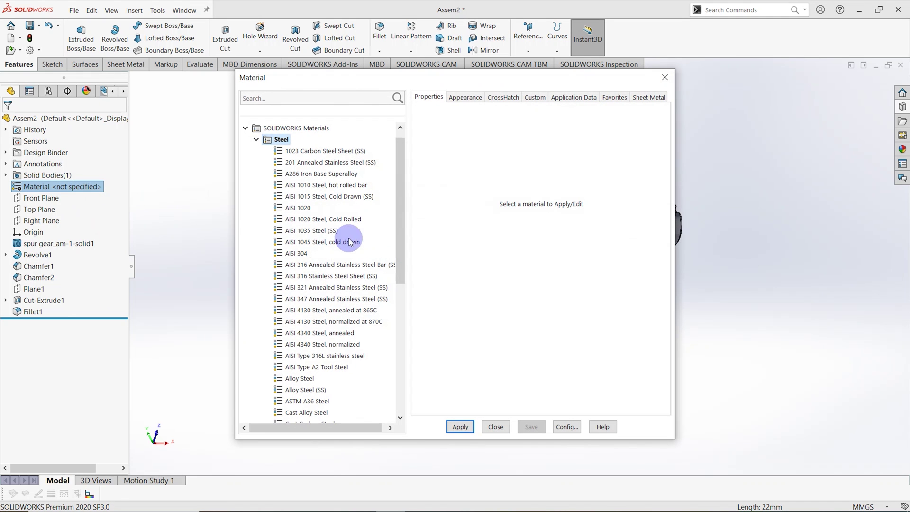
pyautogui.scroll(-1, 320, 357)
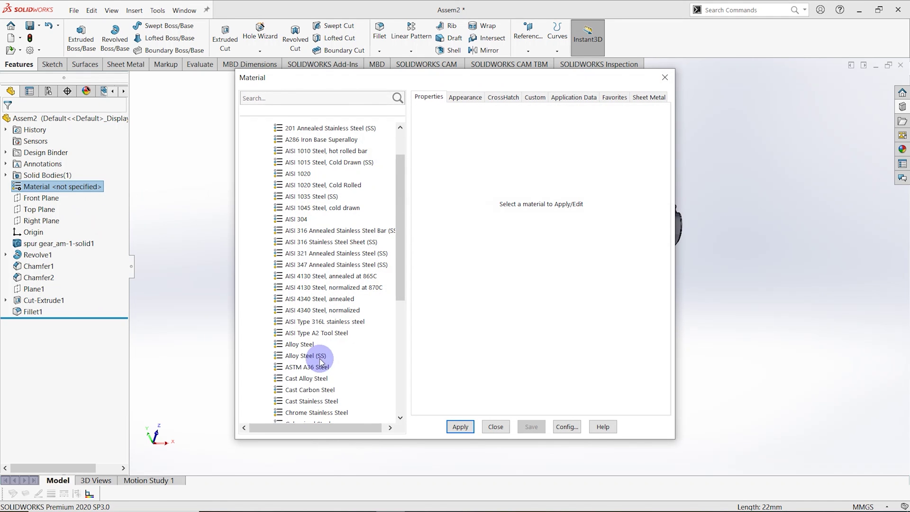
pyautogui.click(297, 391)
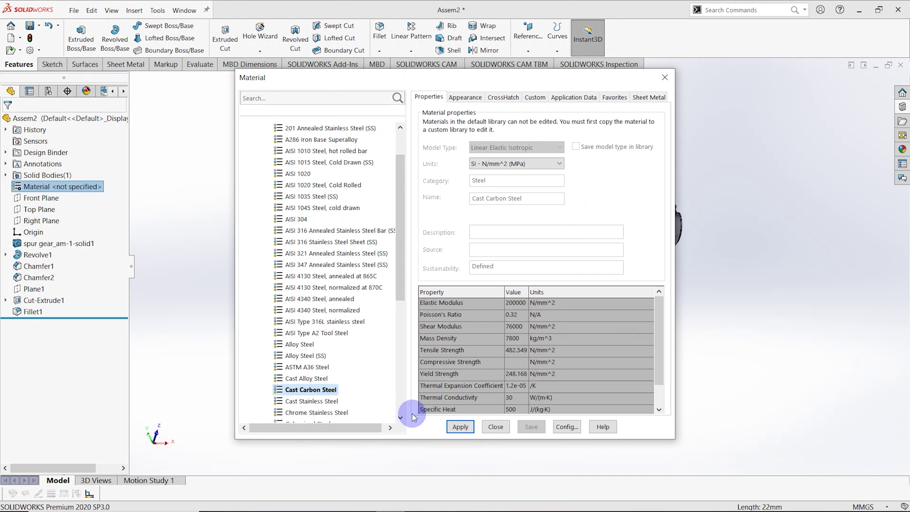
pyautogui.click(462, 432)
pyautogui.click(496, 428)
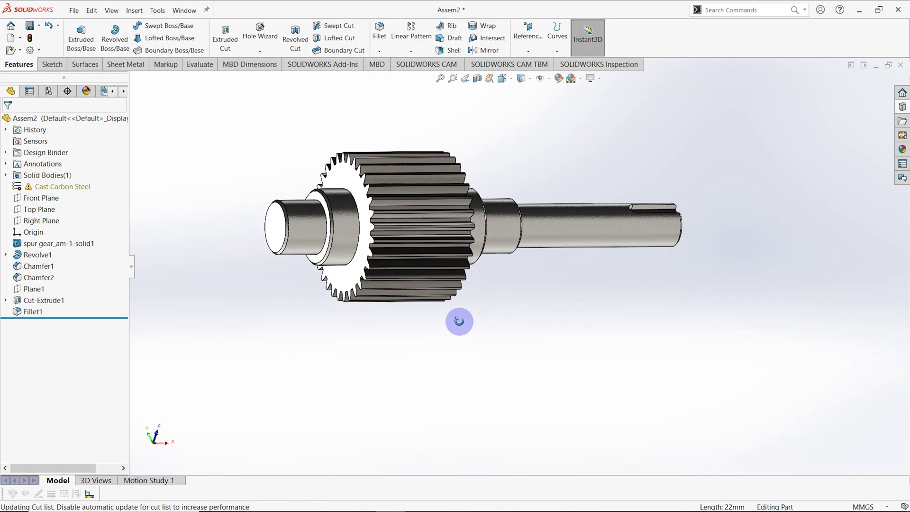